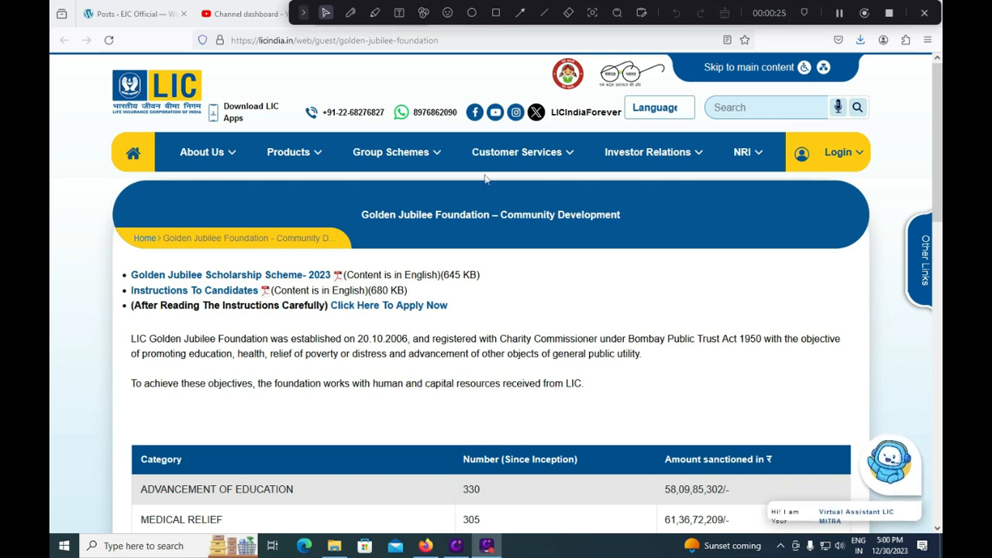
Check the scheme document's last application date, 14.01.2024, then return to the GJSS application form
left_click(304, 14)
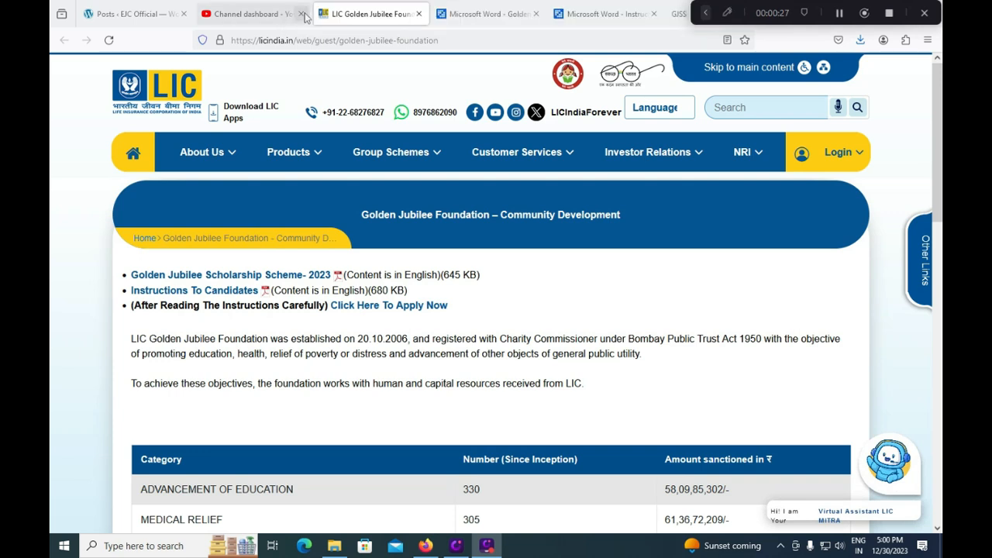
left_click(612, 19)
left_click(481, 14)
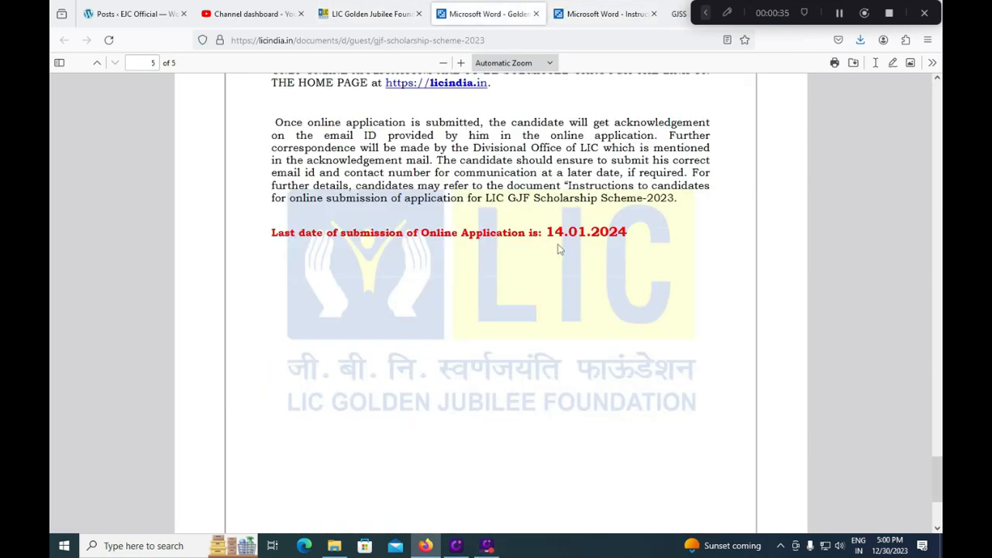
double_click(561, 234)
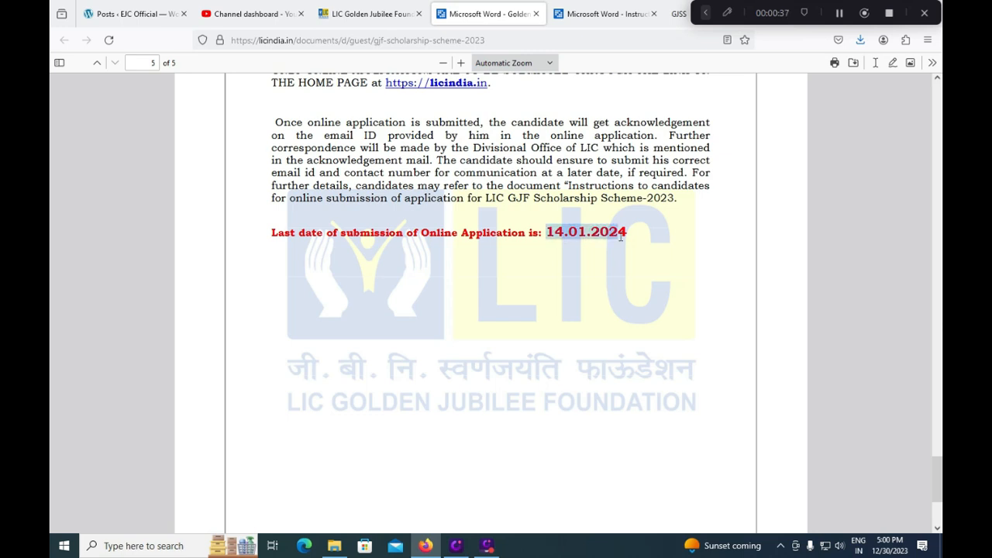
left_click(681, 16)
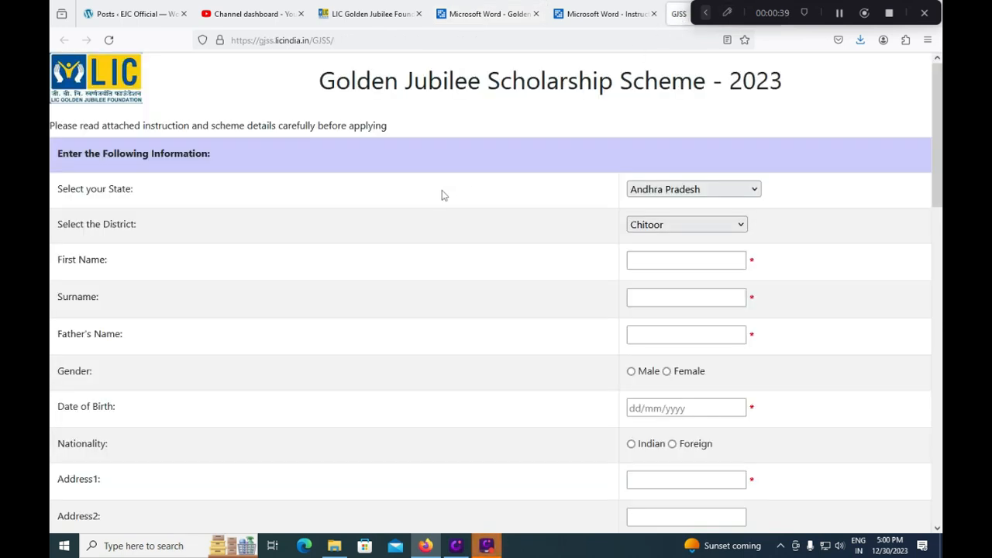
Try Telangana in the State list, then leave the form on Andhra Pradesh with District unset
left_click(366, 14)
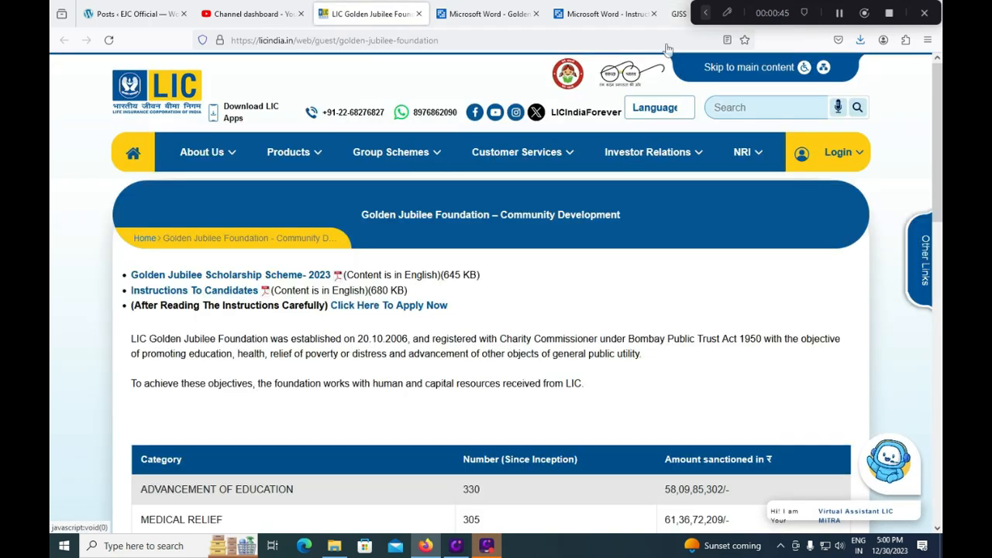
left_click(682, 15)
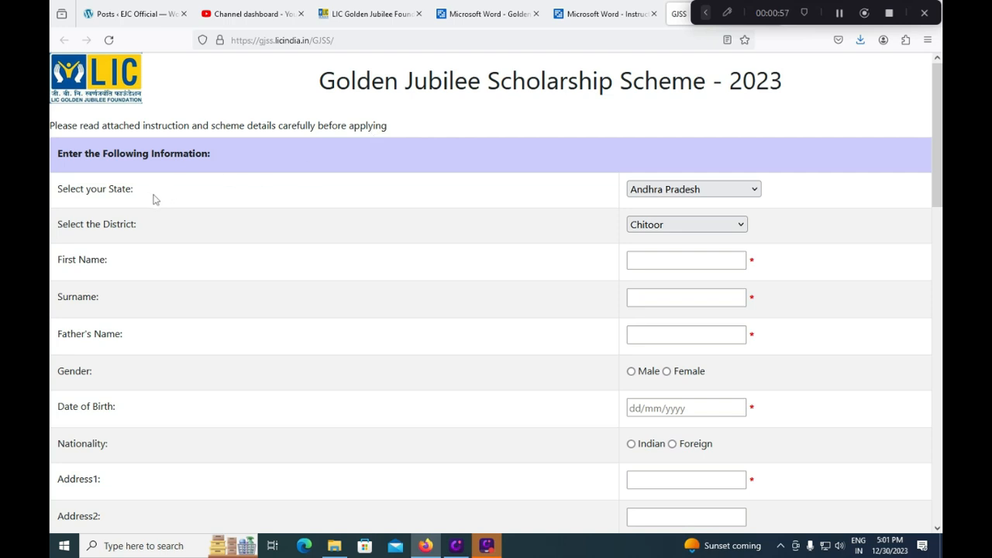
left_click(665, 194)
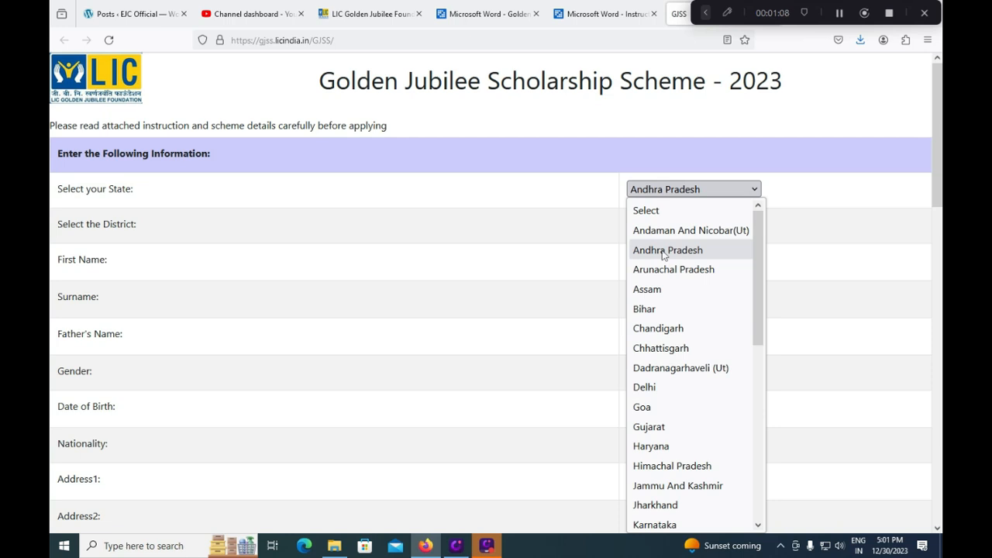
left_click_drag(749, 246, 750, 403)
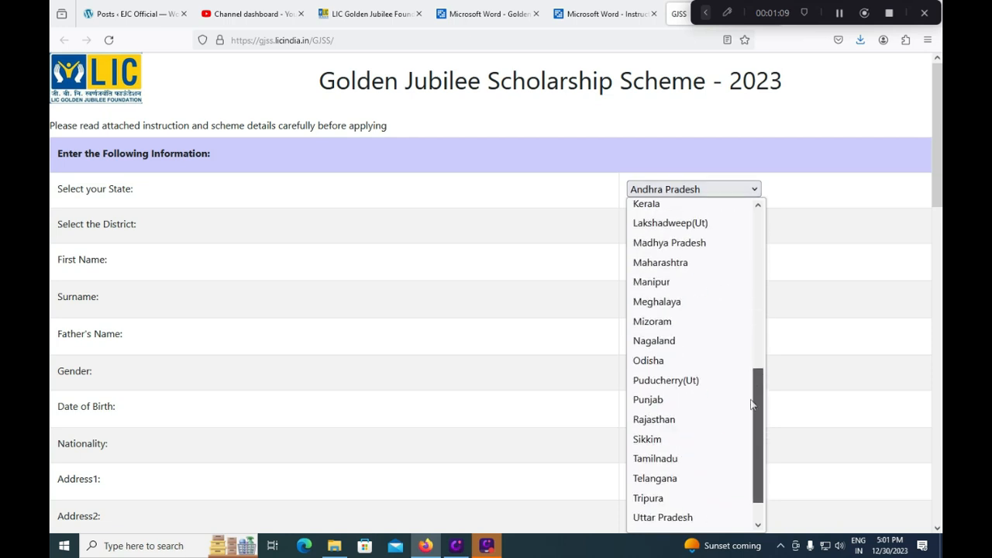
left_click(651, 478)
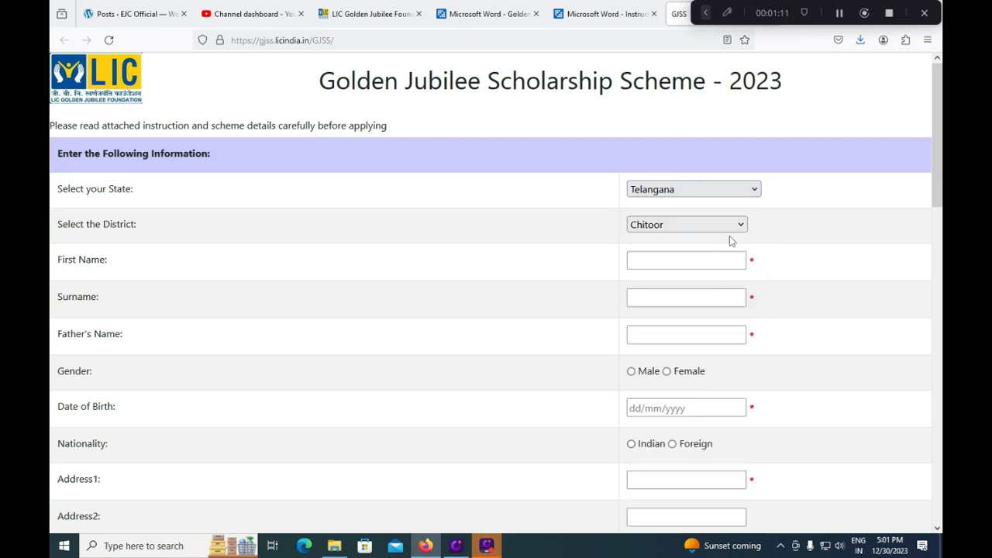
left_click(717, 192)
left_click(538, 213)
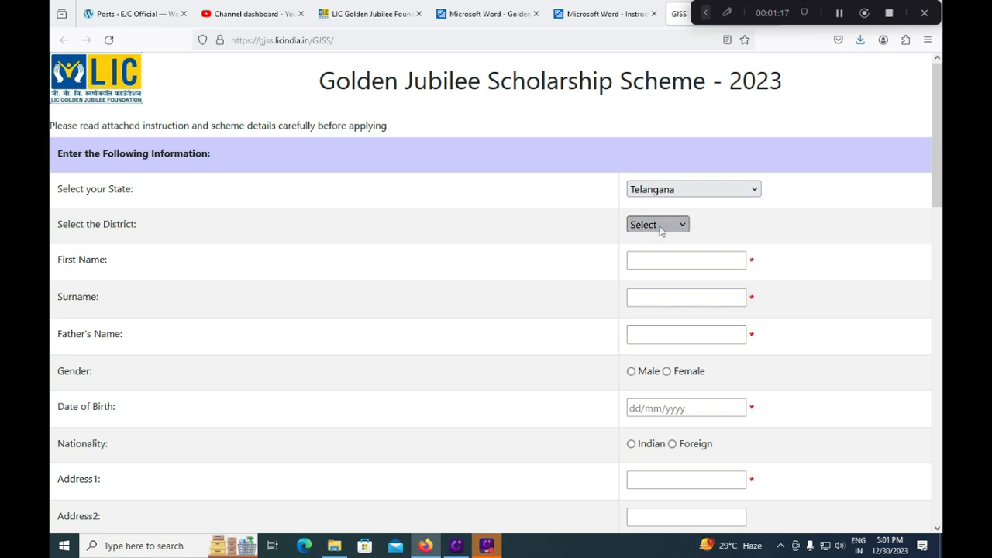
left_click(660, 225)
left_click(682, 190)
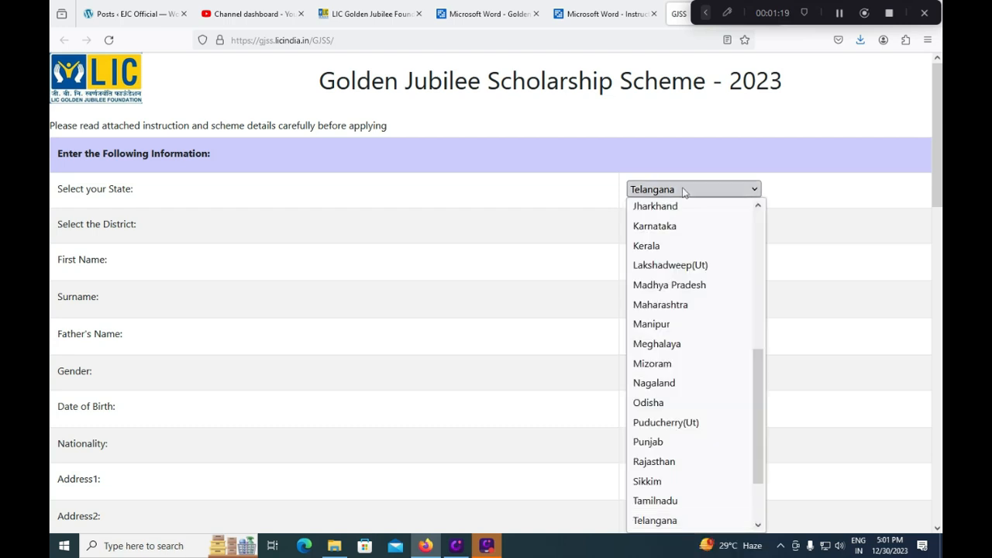
scroll(709, 384, "down", 2)
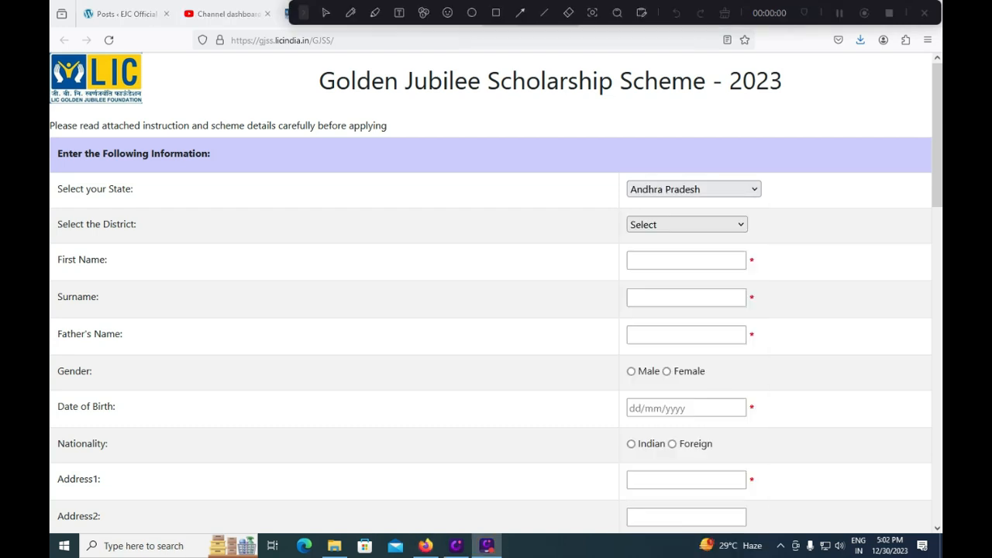
Set the state to Andhra Pradesh and the district to Chitoor
left_click(672, 194)
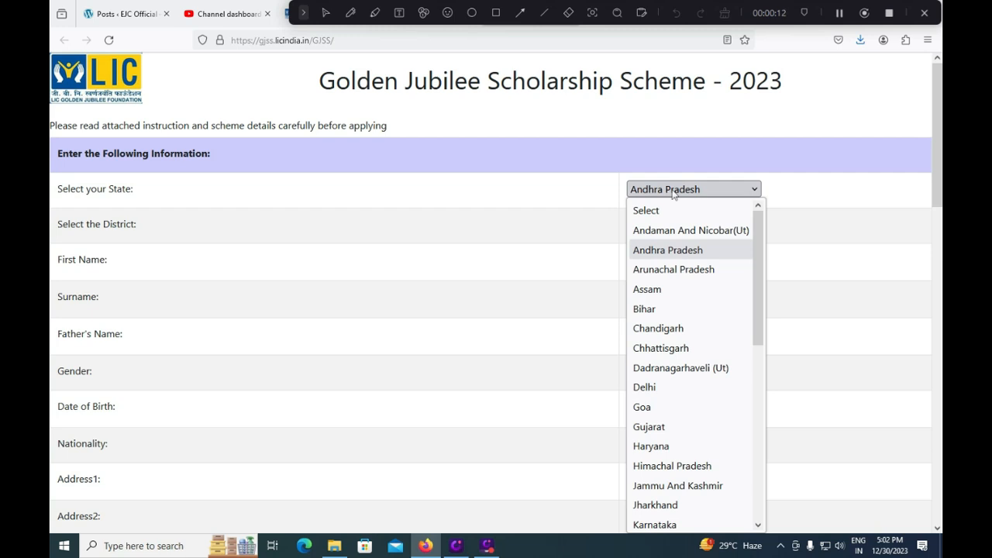
left_click(660, 250)
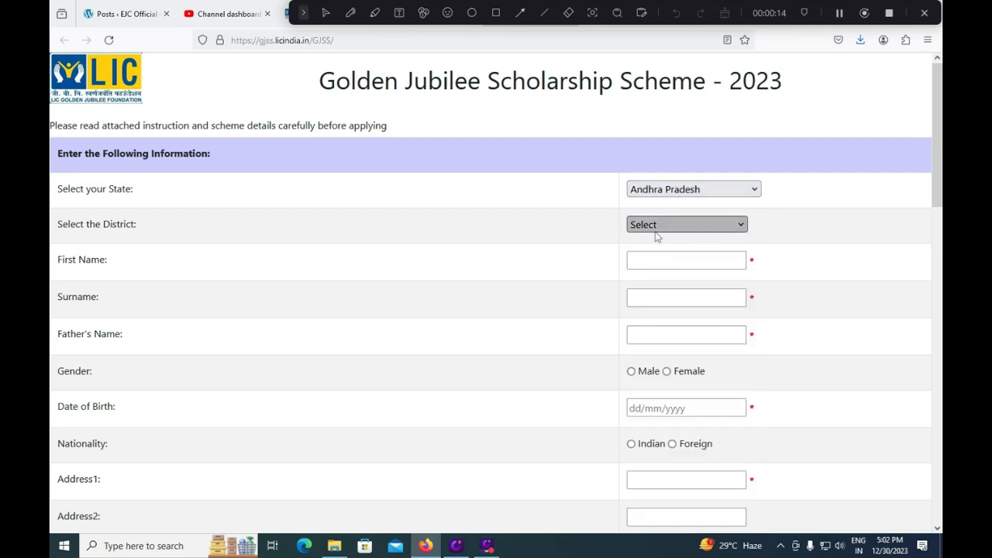
left_click(657, 233)
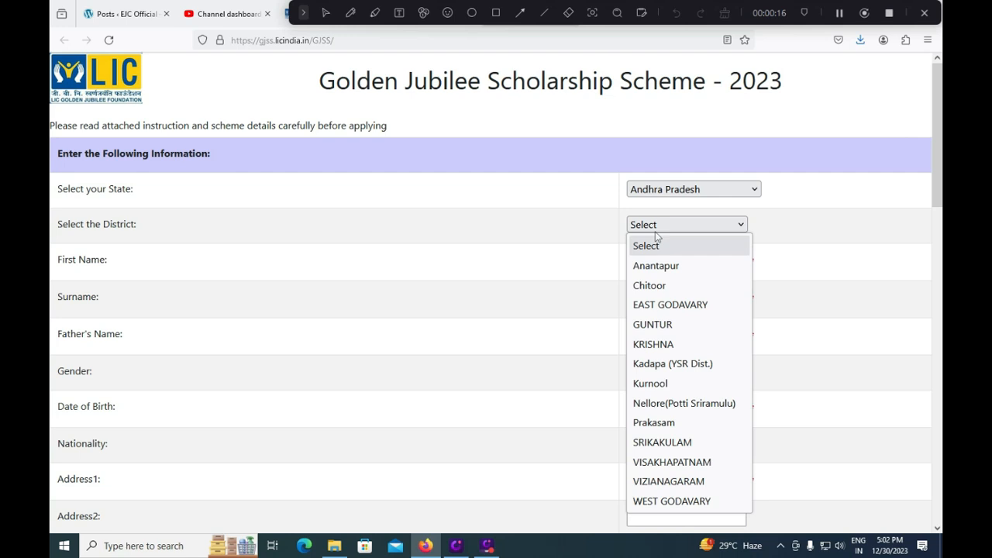
left_click(651, 286)
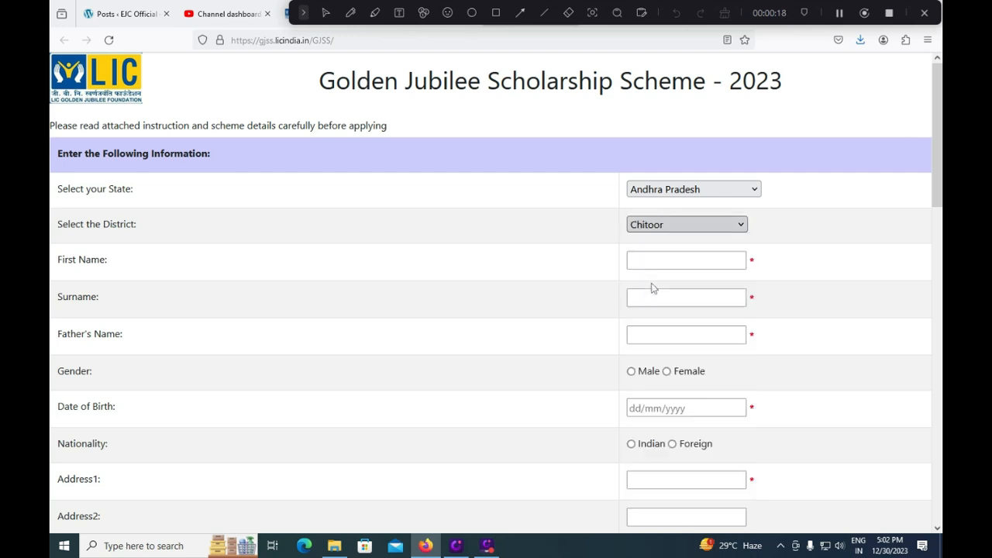
Enter the applicant's first name, removing the surname typed into it by mistake
left_click(665, 263)
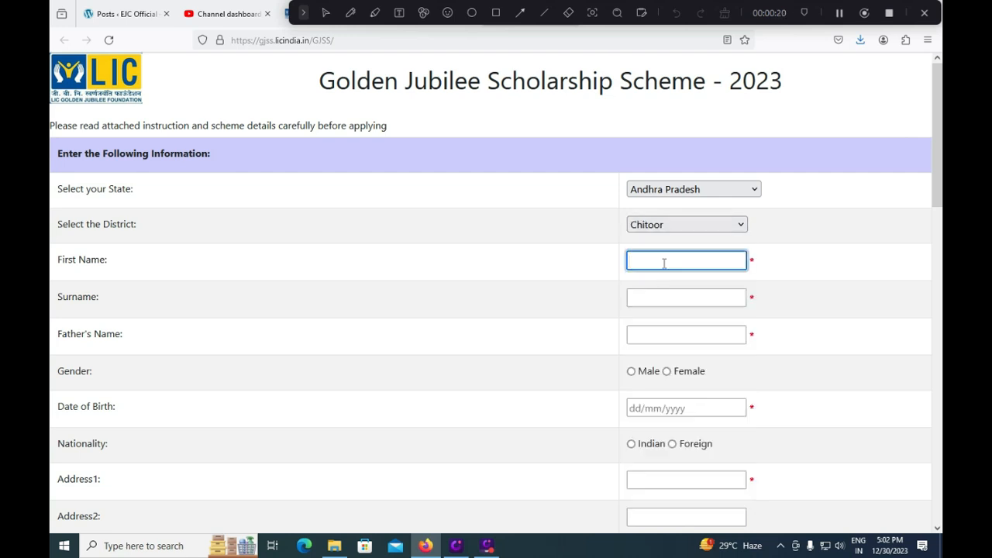
left_click_drag(666, 263, 702, 257)
key("Tab")
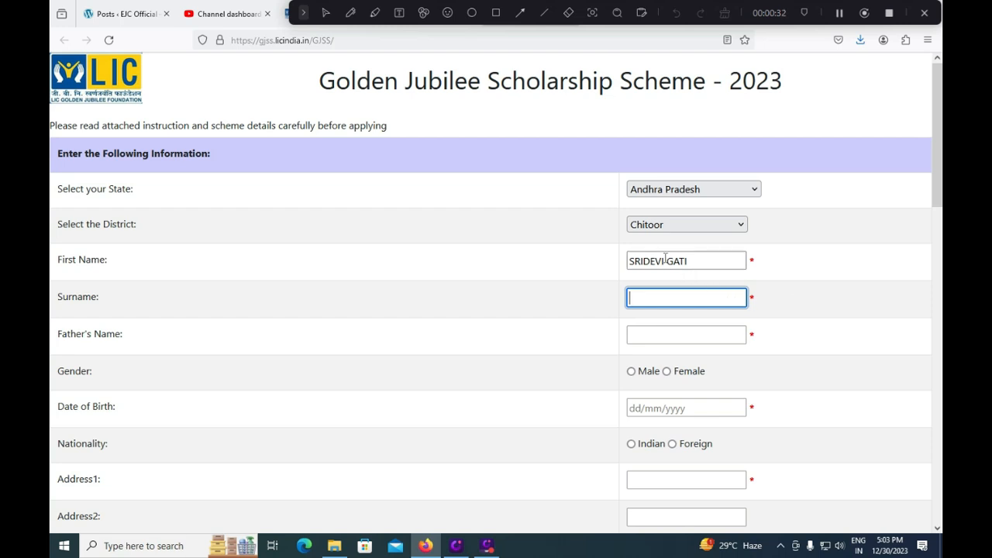
left_click_drag(665, 262, 705, 262)
key("BackSpace")
key("Tab")
Enter the applicant's surname and father's name
type("GAT")
type("O")
key("BackSpace")
type("I")
left_click(681, 338)
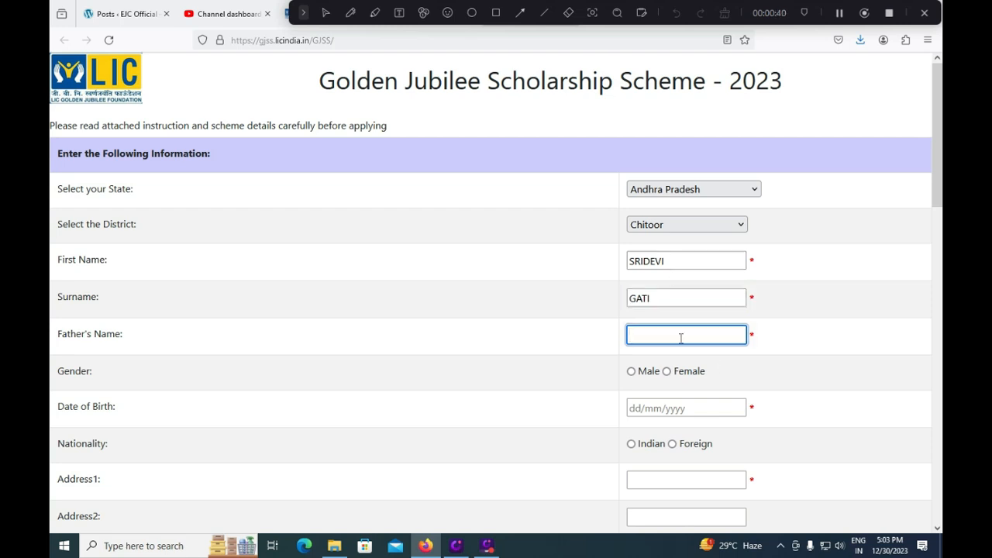
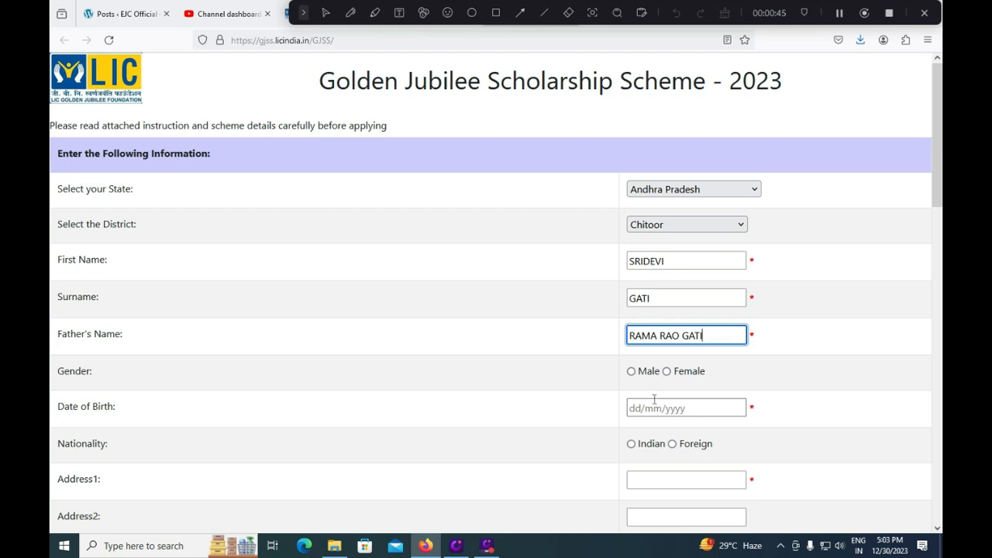
left_click(632, 372)
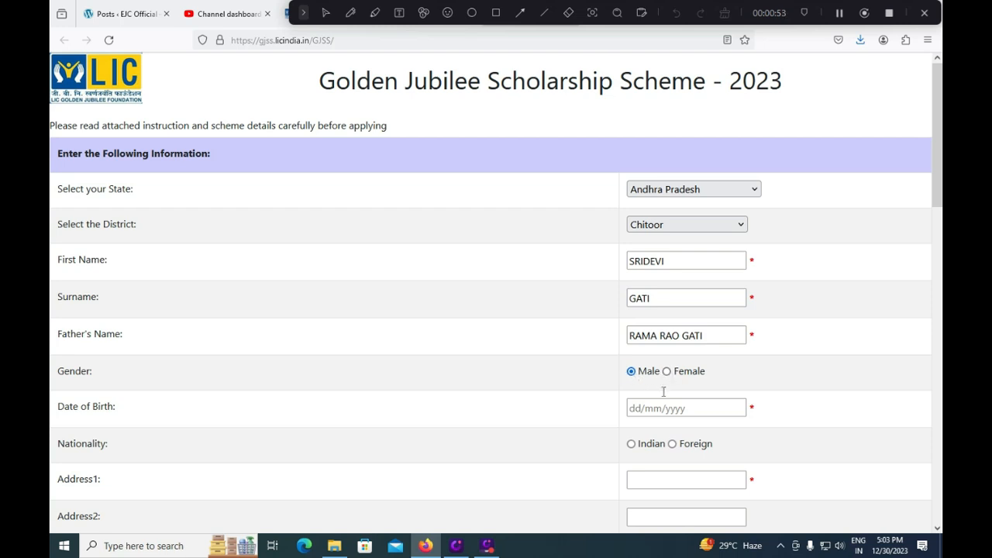
left_click(633, 408)
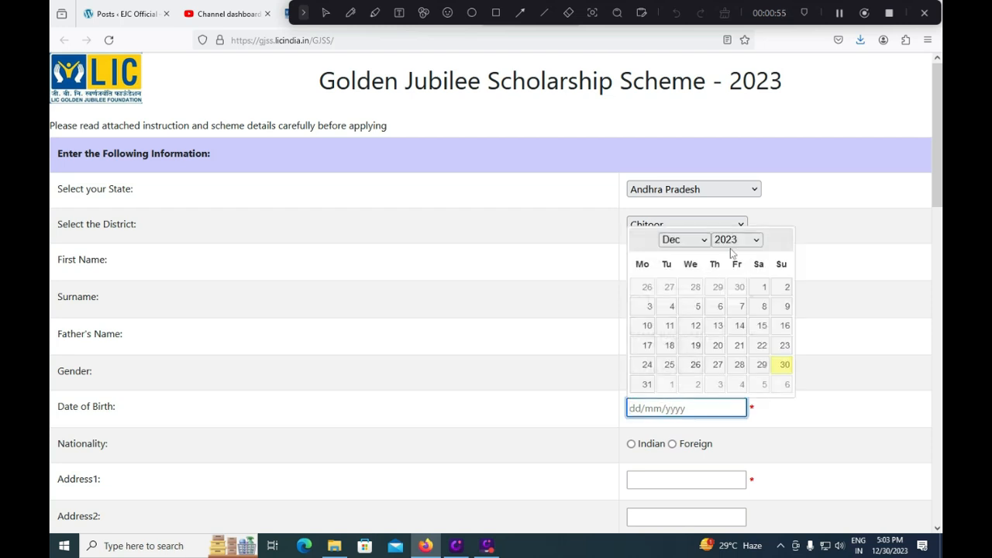
left_click(732, 240)
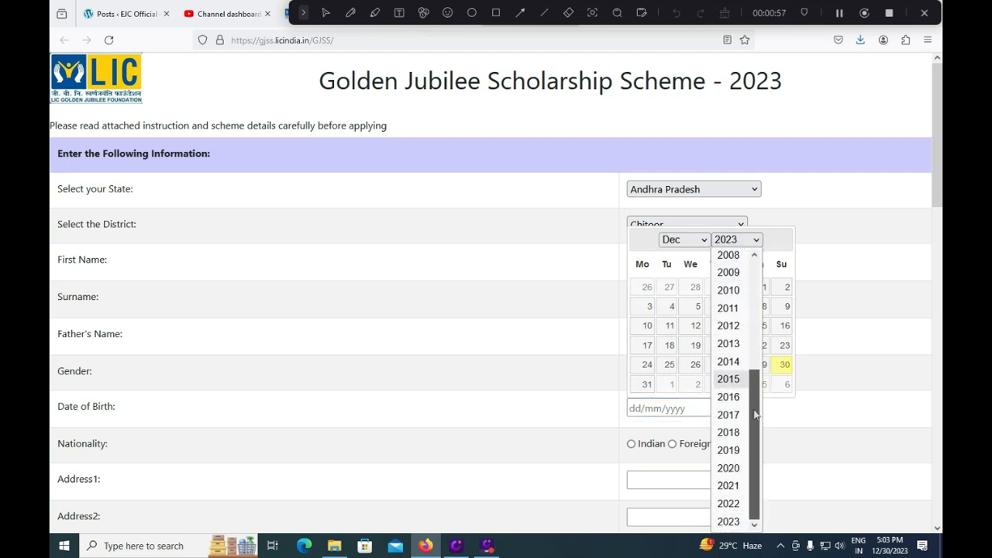
left_click_drag(756, 397, 764, 329)
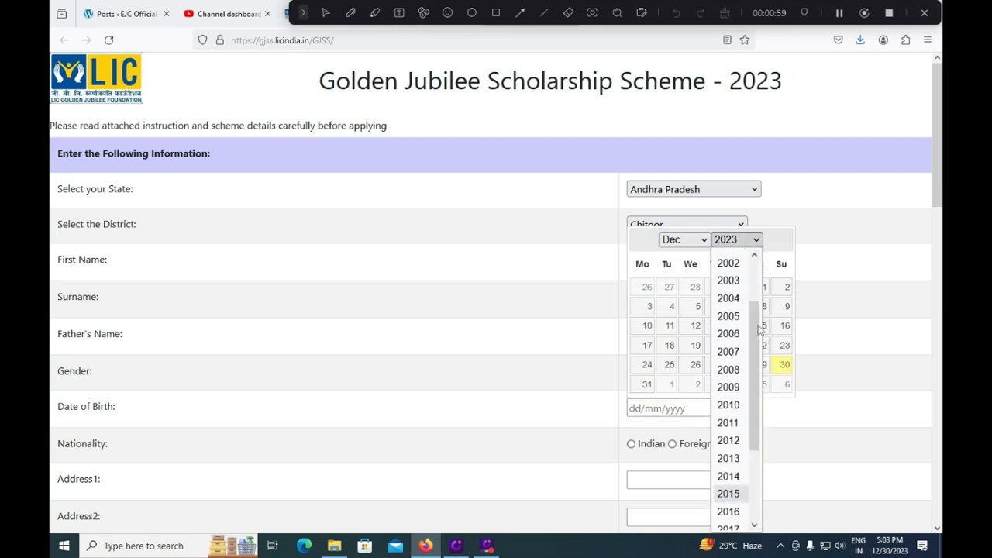
left_click(729, 369)
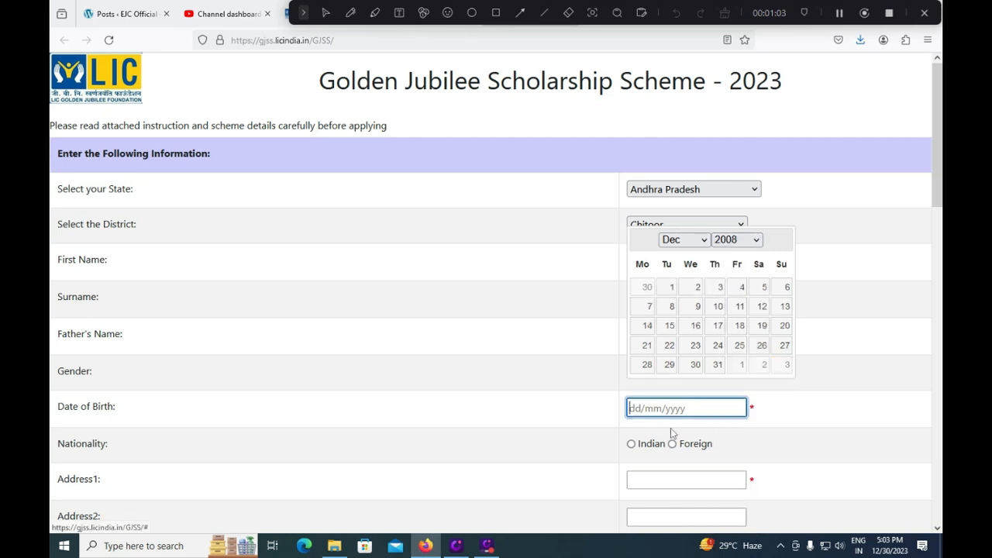
left_click(683, 239)
key("f")
left_click(762, 288)
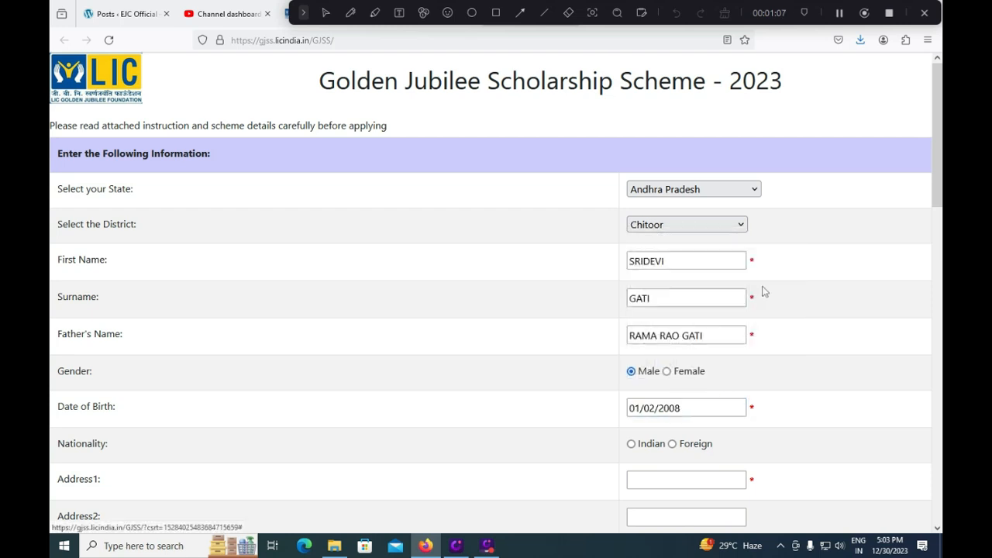
left_click(630, 444)
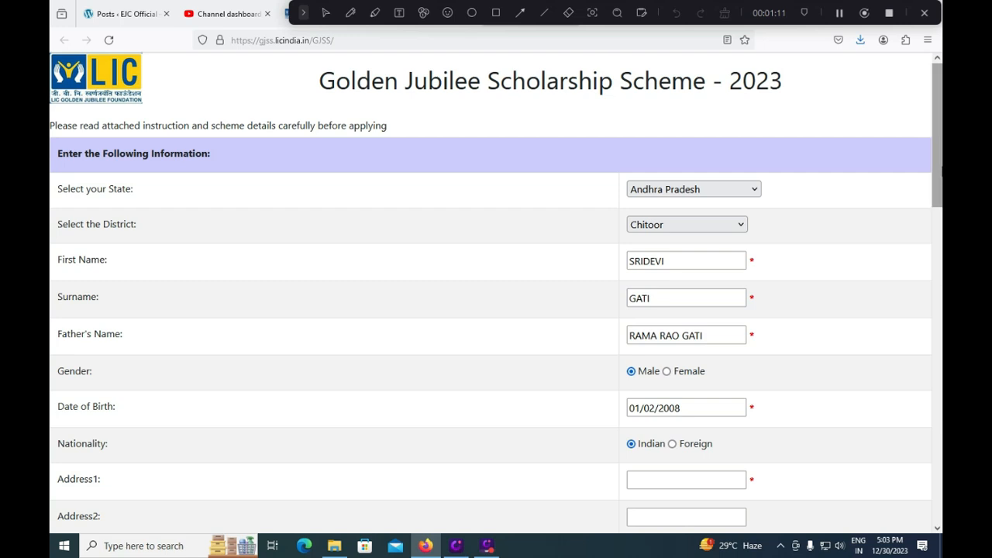
left_click_drag(936, 178, 934, 225)
Enter the applicant's two address lines and city, fixing typos
left_click(653, 346)
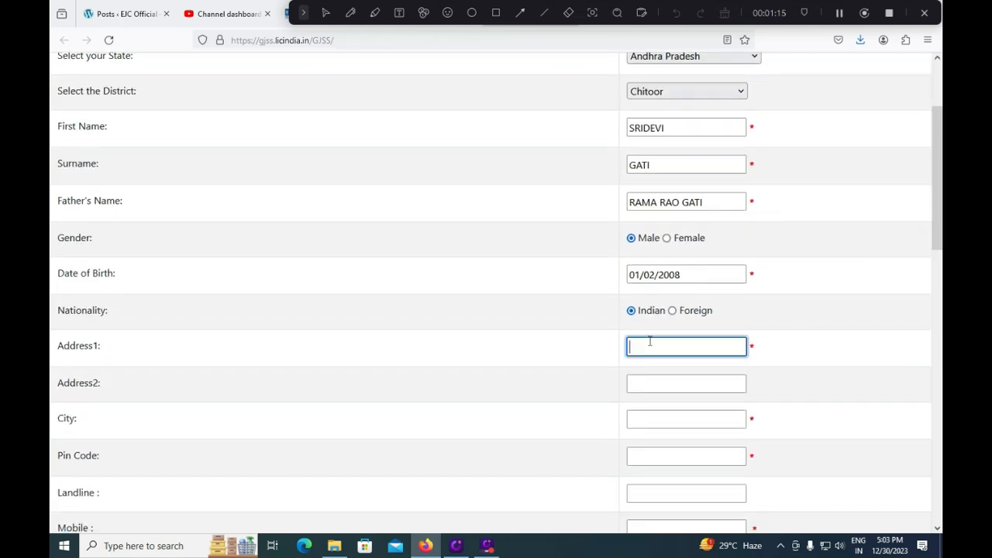
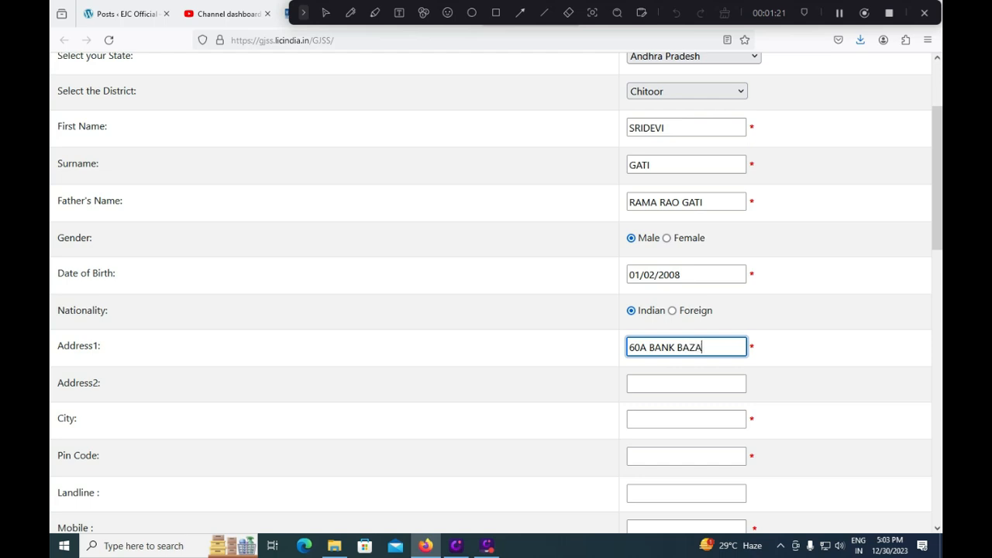
key("Tab")
type("TEMPLOE S")
key("BackSpace")
key("BackSpace")
key("BackSpace")
key("BackSpace")
type("E STREE")
key("Tab")
type("TIRUAPT")
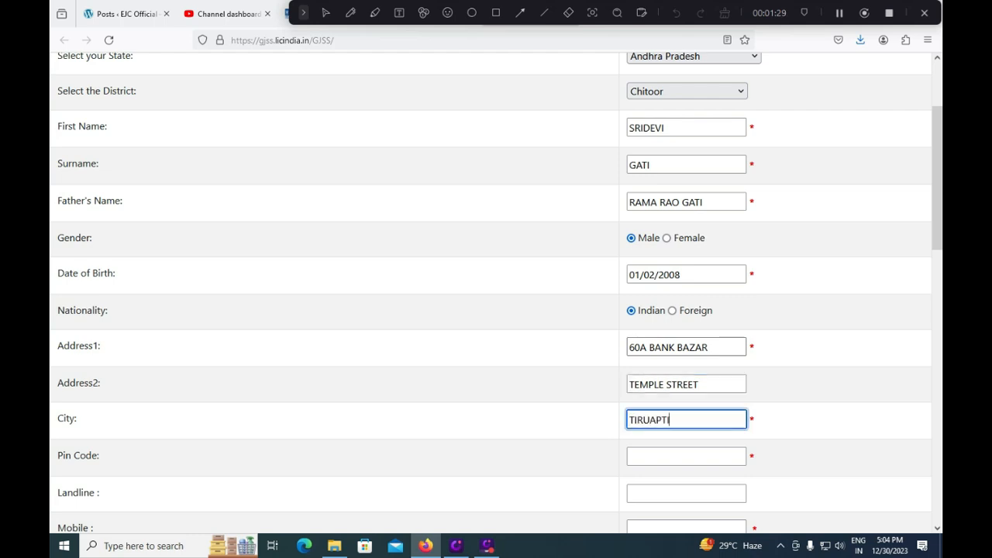
Fill in the pin code and the applicant's mobile number
left_click(660, 456)
type("524540")
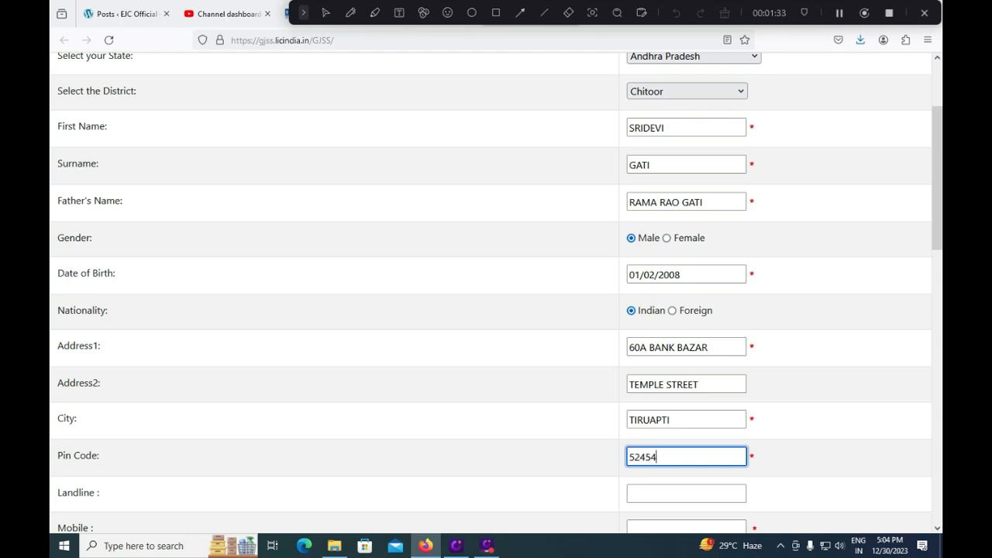
scroll(654, 452, "down", 1)
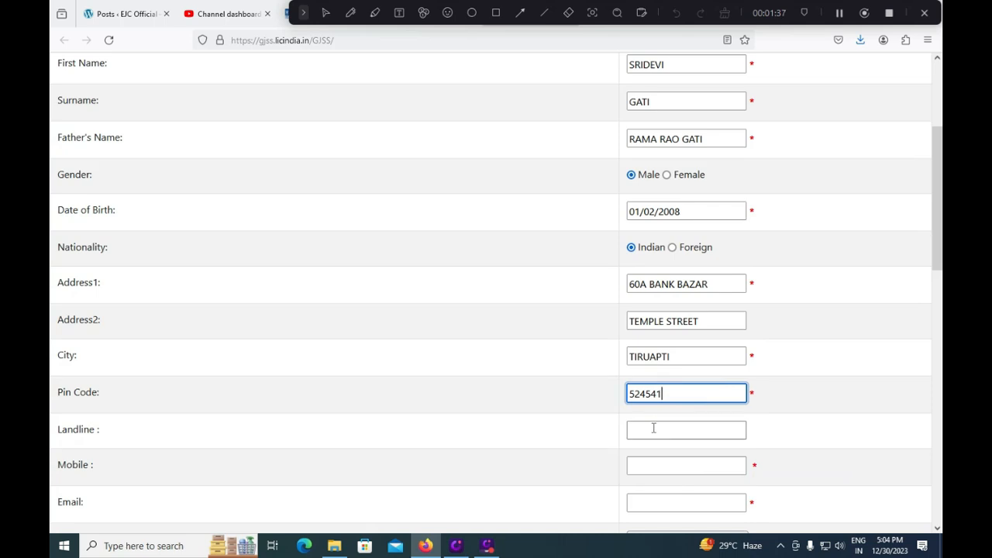
left_click(654, 429)
double_click(753, 285)
left_click(760, 286)
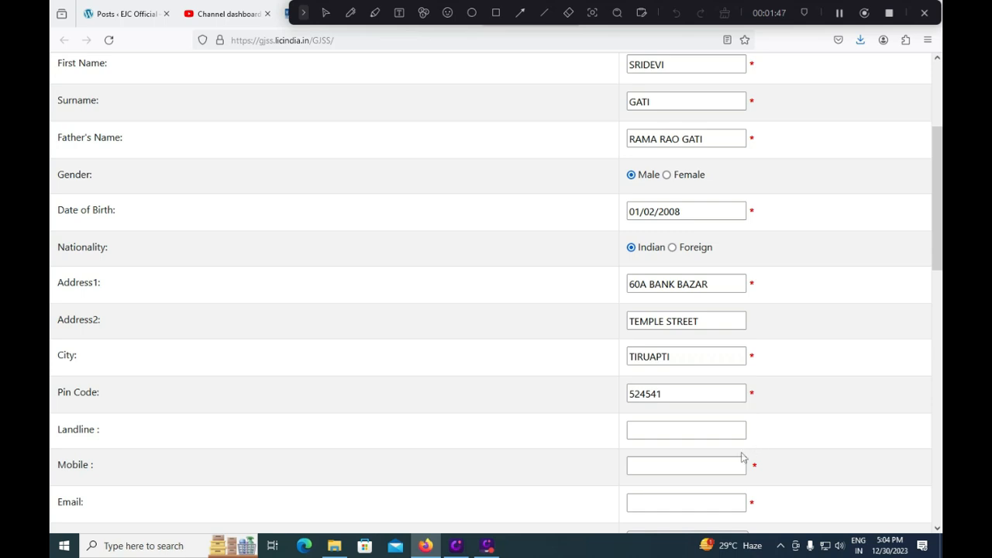
left_click(715, 468)
type("9999999999")
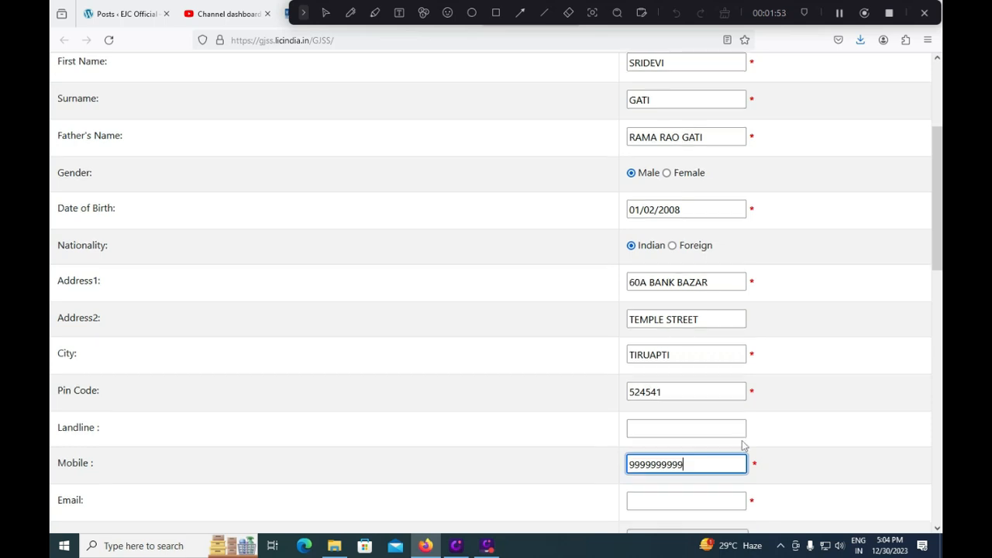
scroll(743, 444, "down", 3)
Enter the applicant's e-mail address, correcting typos, and choose SC as the category
left_click(683, 379)
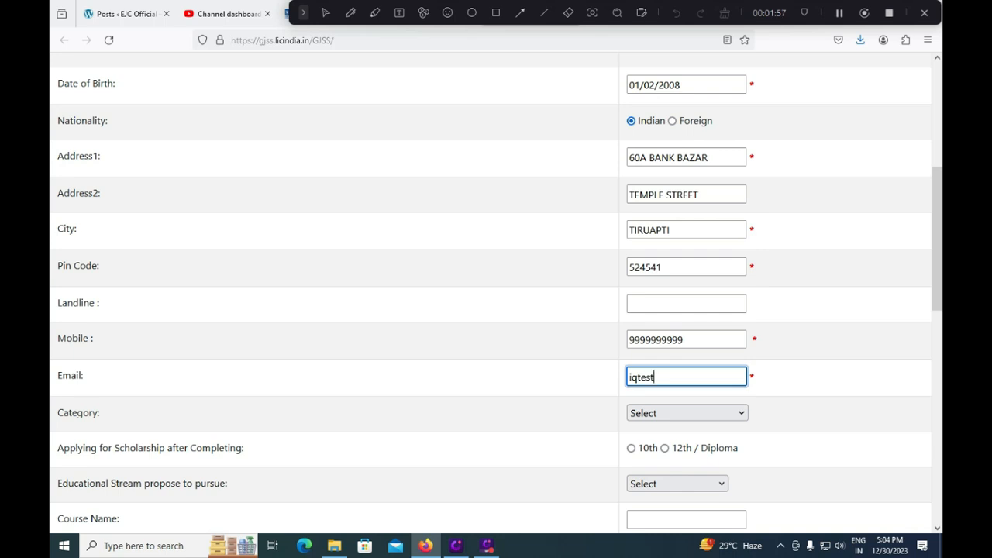
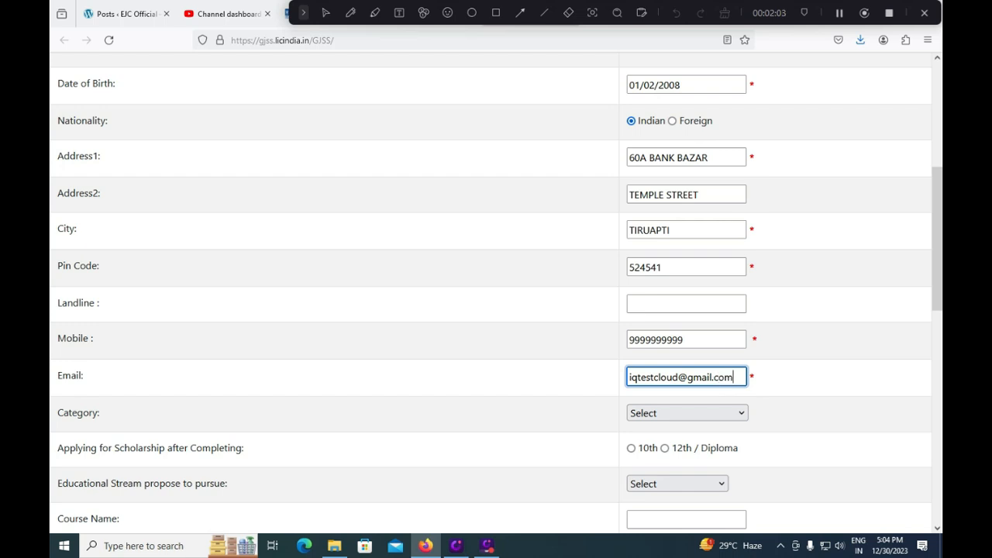
left_click(655, 416)
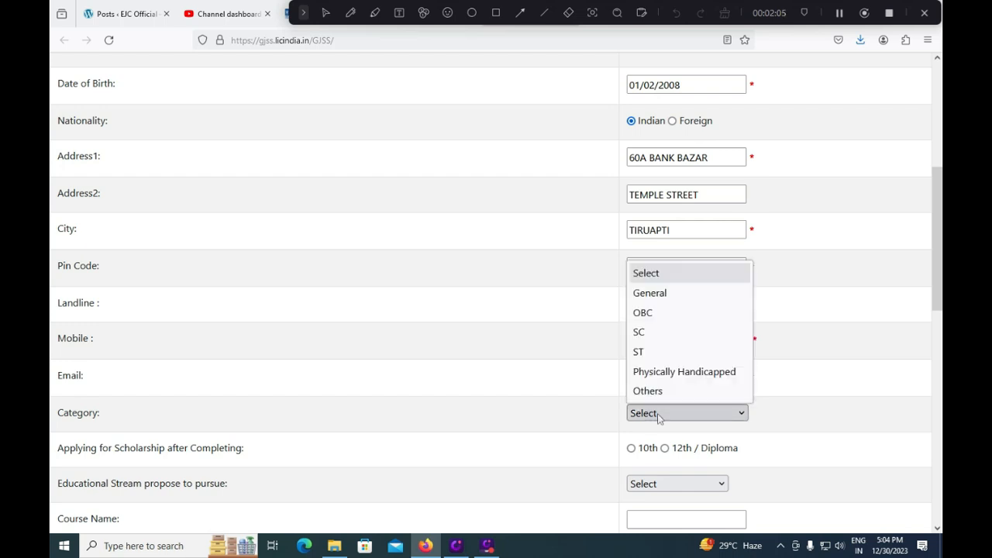
left_click(649, 333)
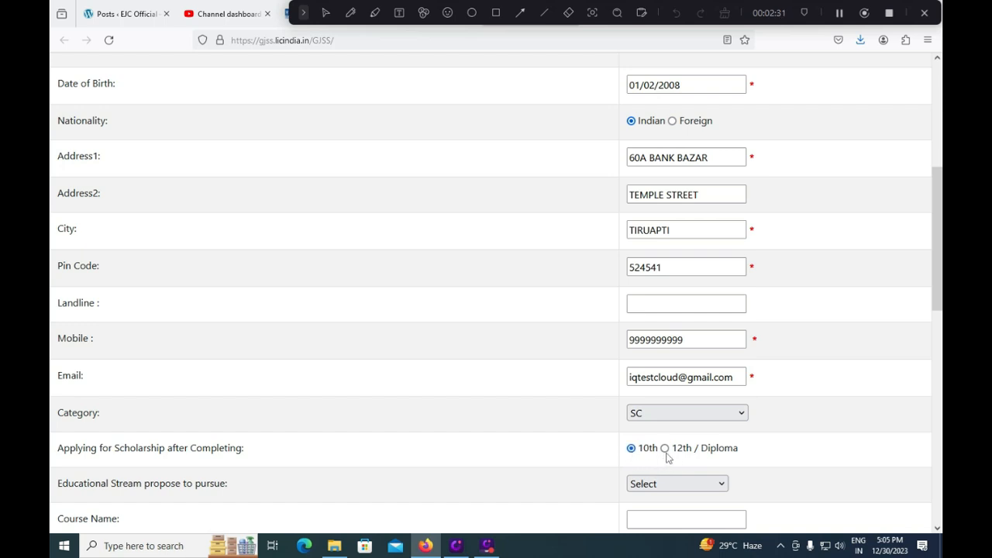
After comparing the 10th streams, choose 12th / Diploma with Engineering as the educational stream
left_click(665, 448)
scroll(688, 458, "down", 3)
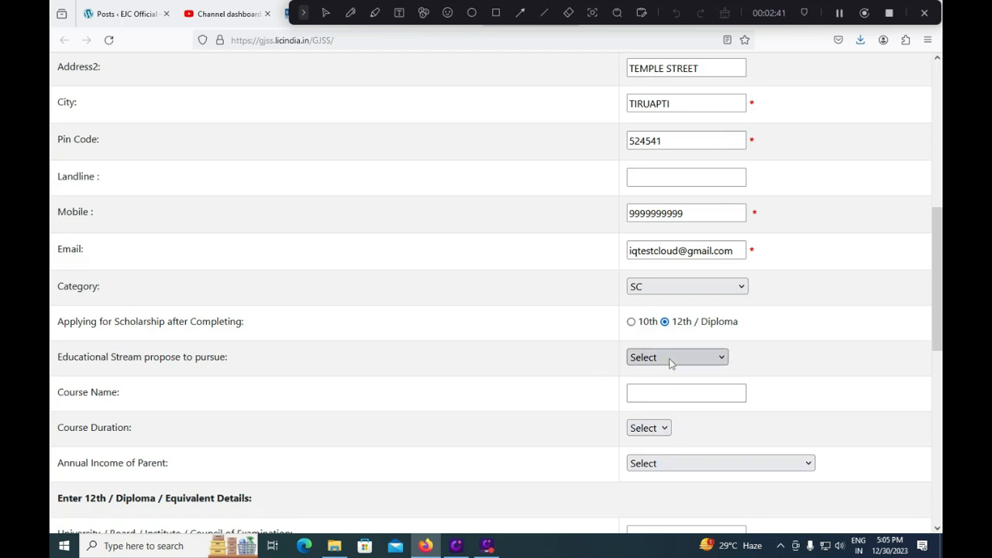
left_click(671, 361)
left_click(593, 369)
left_click(648, 356)
left_click(558, 268)
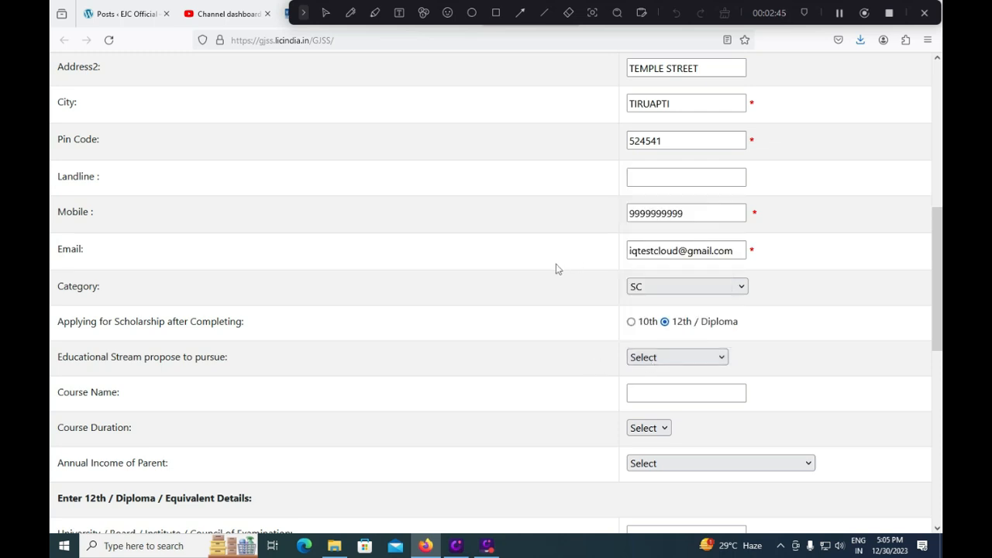
left_click(632, 324)
left_click(664, 359)
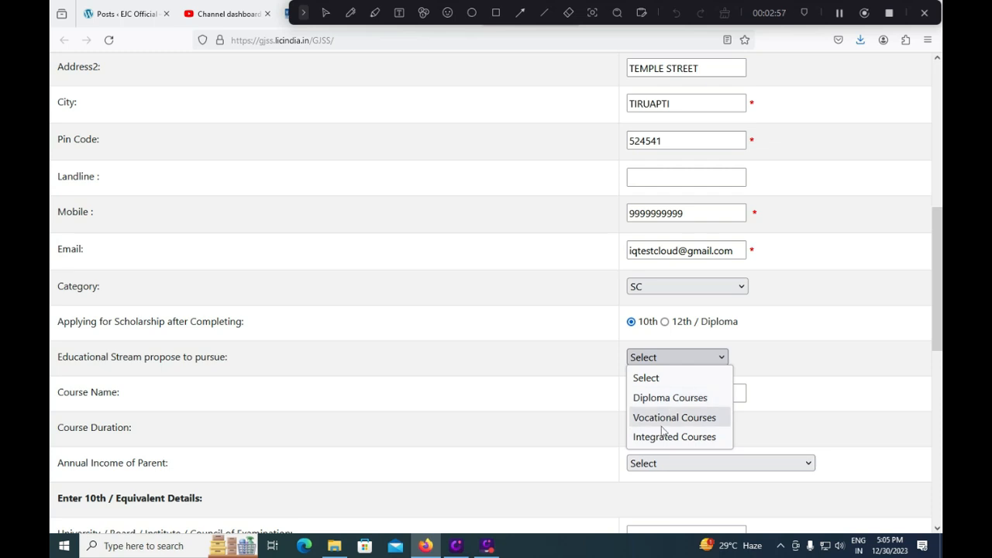
left_click(590, 380)
left_click(664, 320)
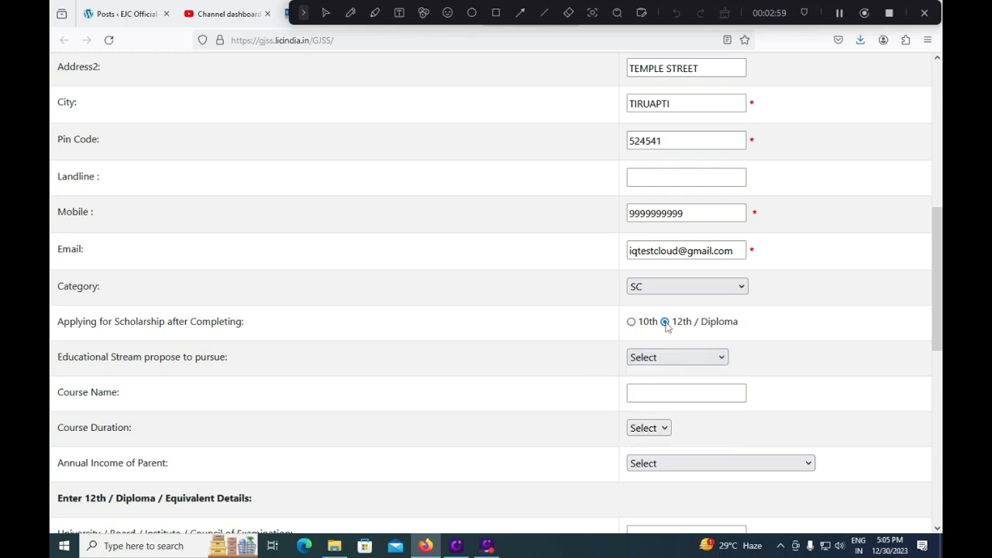
left_click(651, 362)
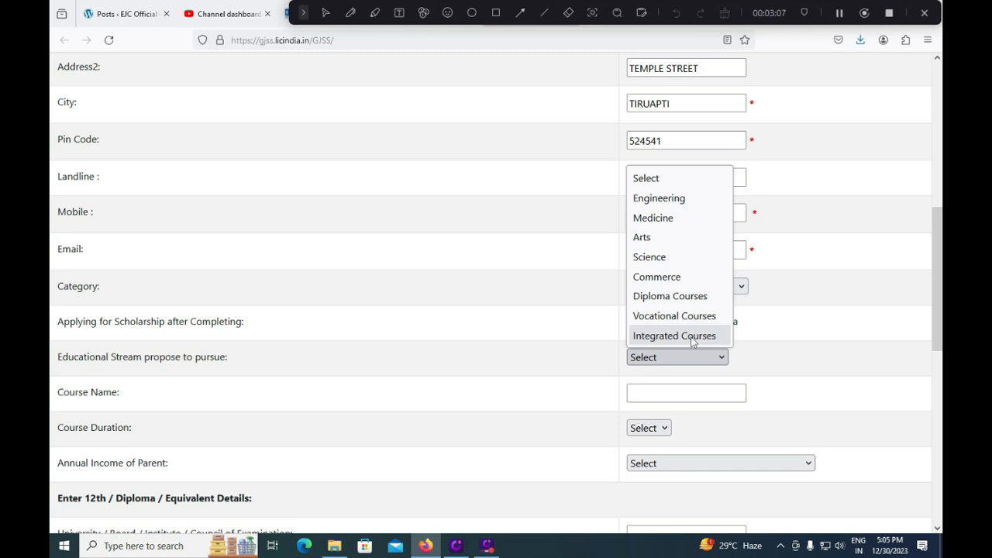
left_click(664, 200)
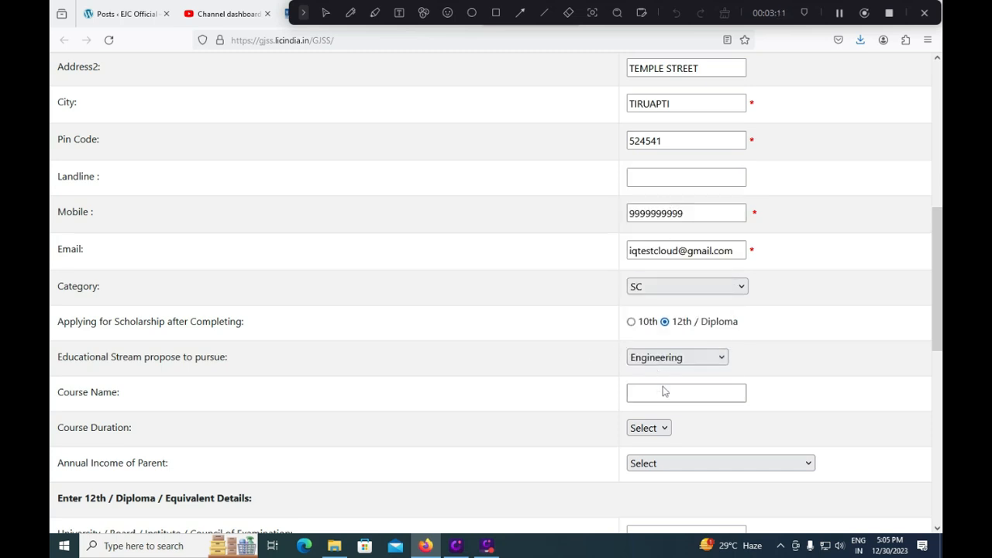
left_click(661, 397)
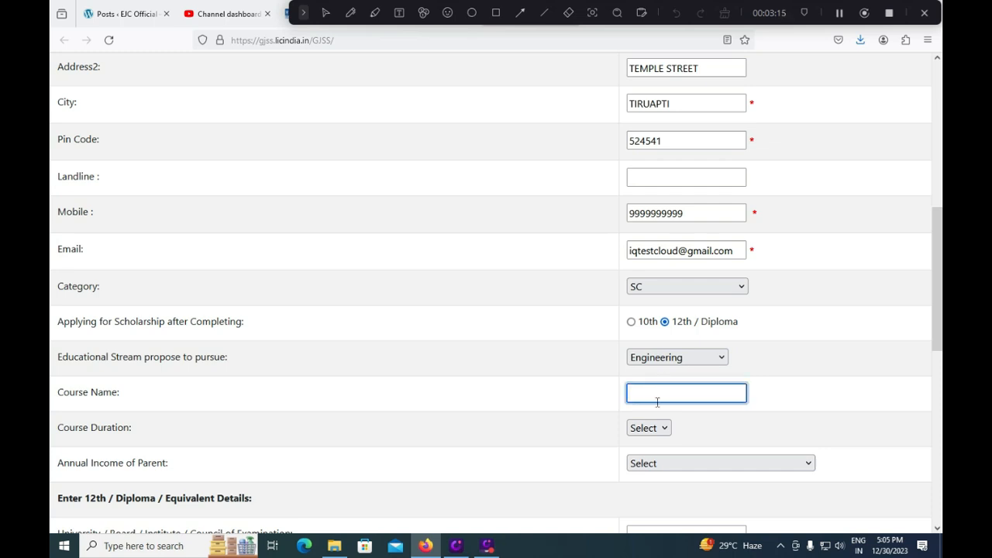
Enter BE Civil as the course name with a course duration of 4
type("BE Civil")
left_click(646, 431)
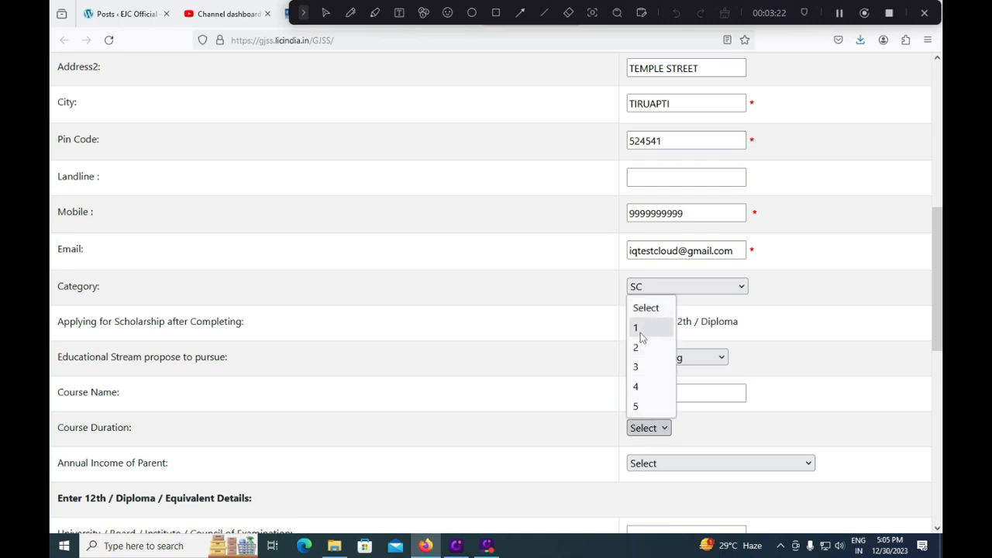
left_click(636, 388)
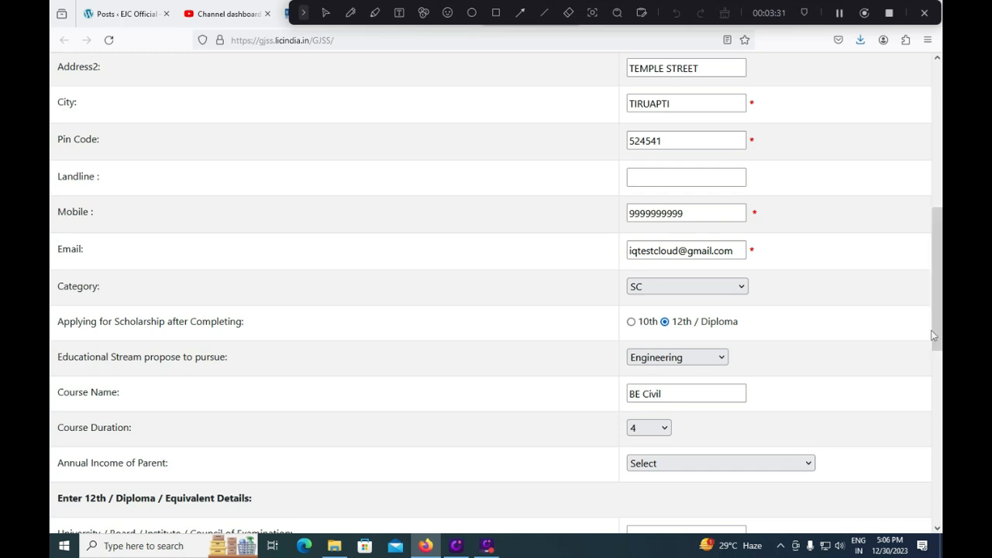
left_click_drag(936, 335, 934, 352)
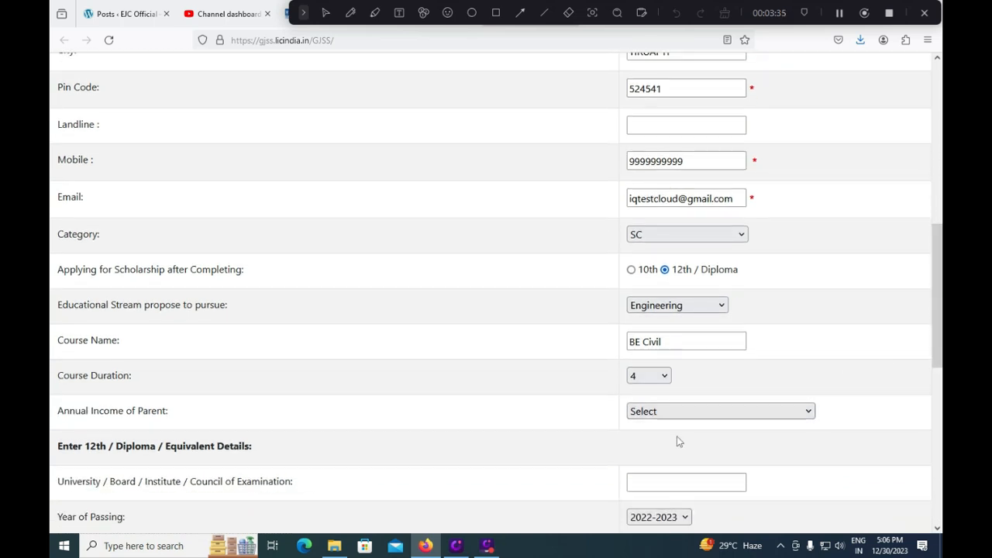
left_click(693, 415)
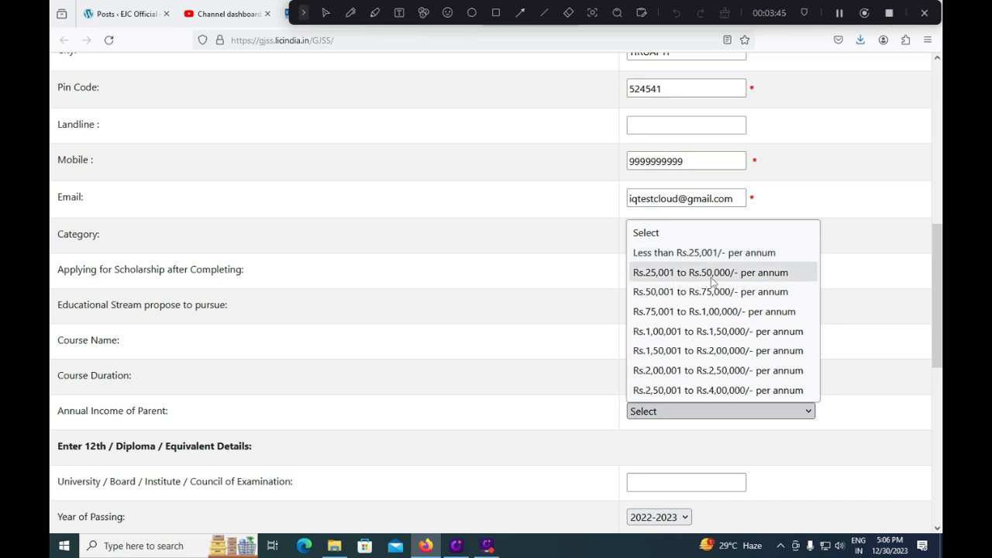
Try the Rs.2,50,001–4,00,000 income range, dismiss the notice, and settle on Rs.2,00,001–2,50,000
left_click(712, 372)
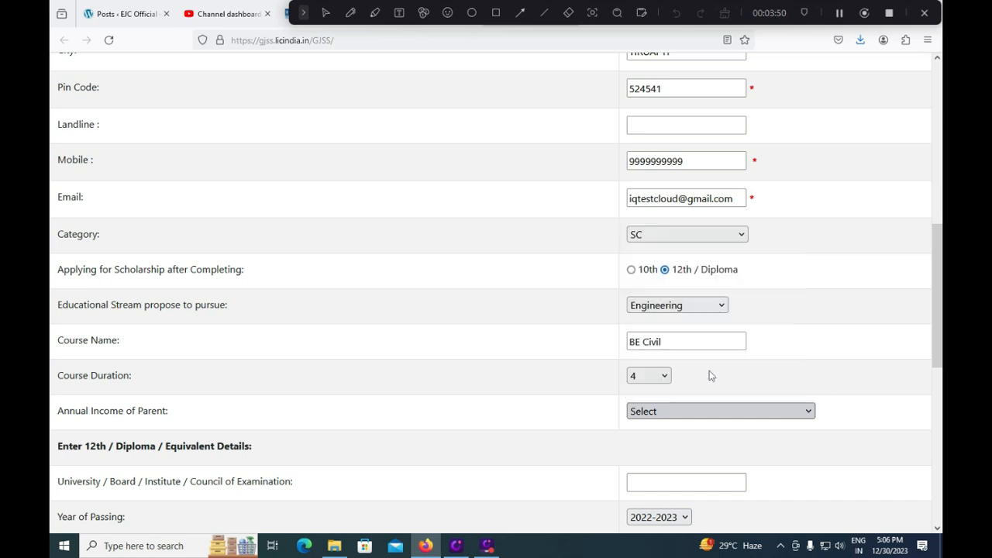
left_click(684, 412)
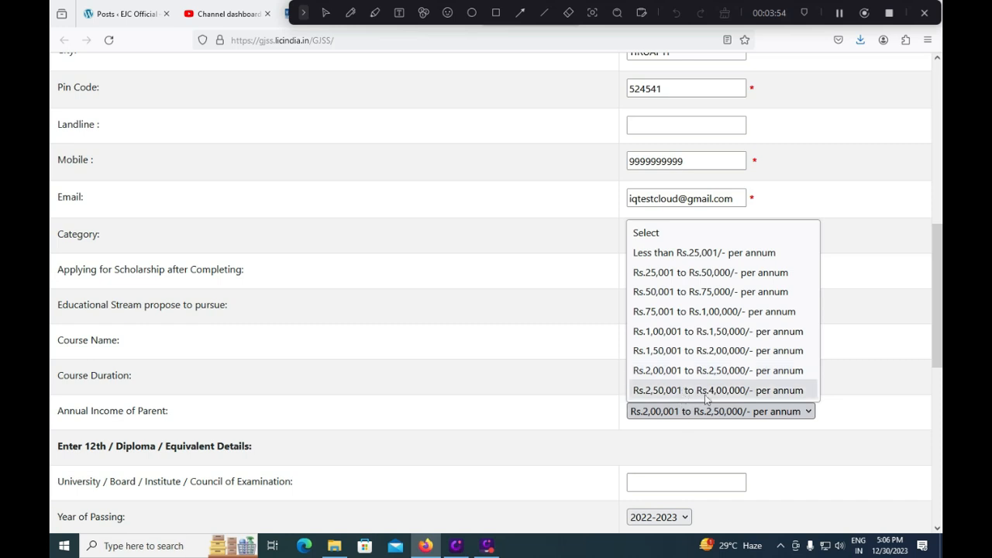
left_click(705, 395)
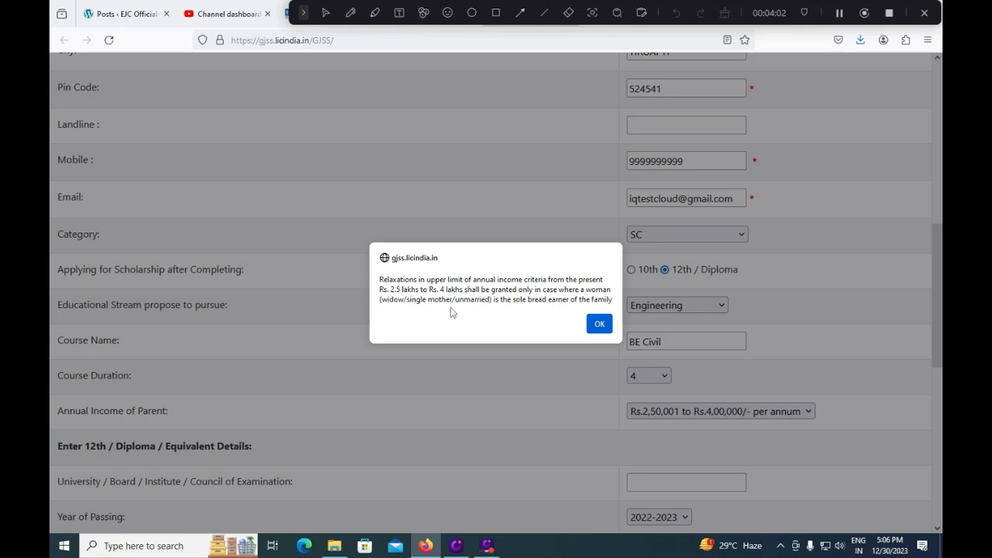
left_click(596, 324)
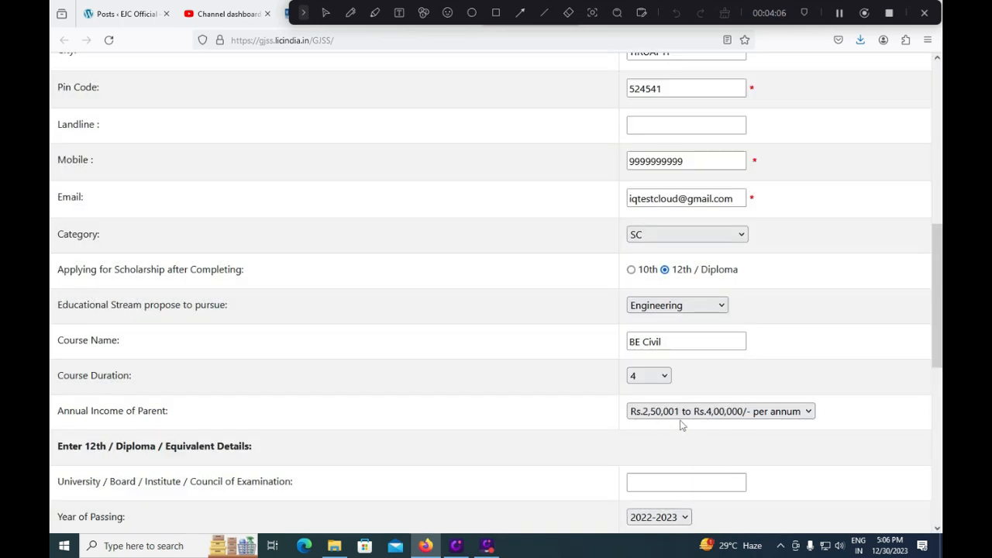
left_click(733, 419)
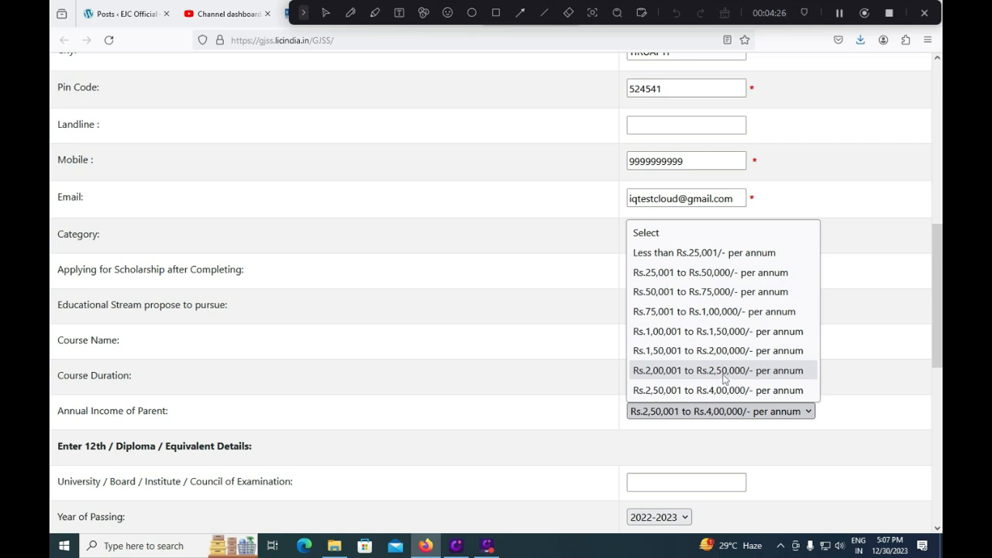
left_click(724, 375)
Enter Nagarjuna University as the 12th university or board name
scroll(640, 419, "down", 1)
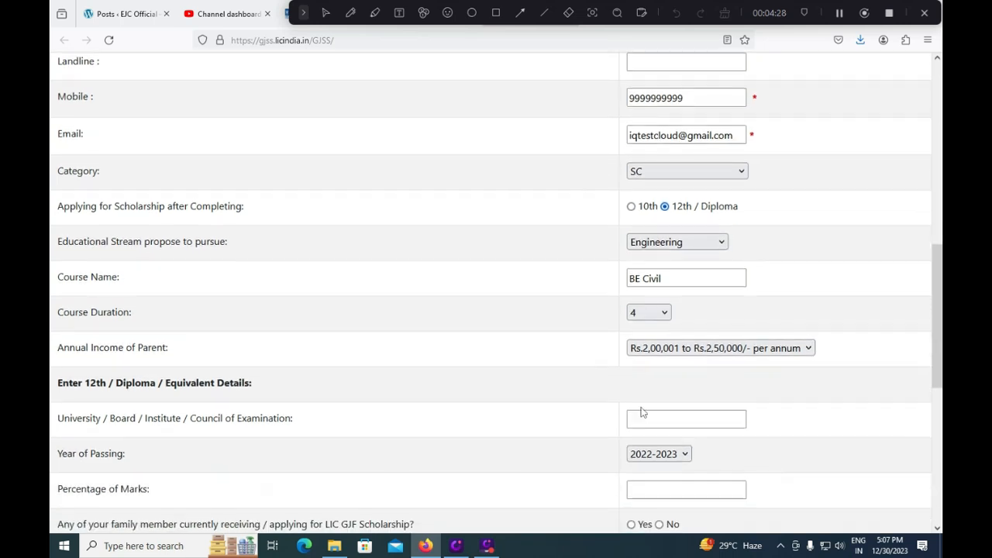
left_click(671, 420)
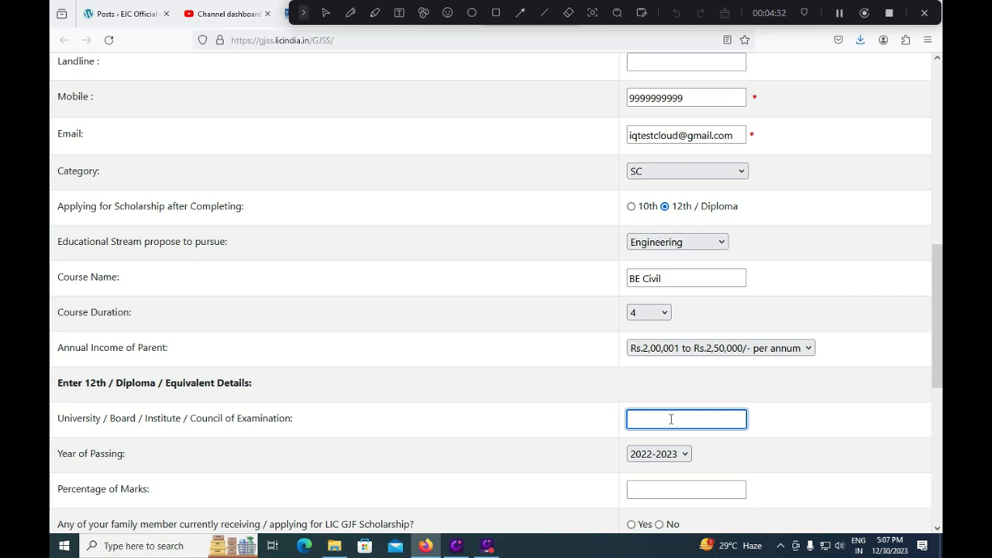
type("NAGARJUNA UNIVERISYTY")
Keep 2022-2023 as the year of passing and enter 85.75 as the percentage of marks
left_click(685, 457)
left_click(682, 455)
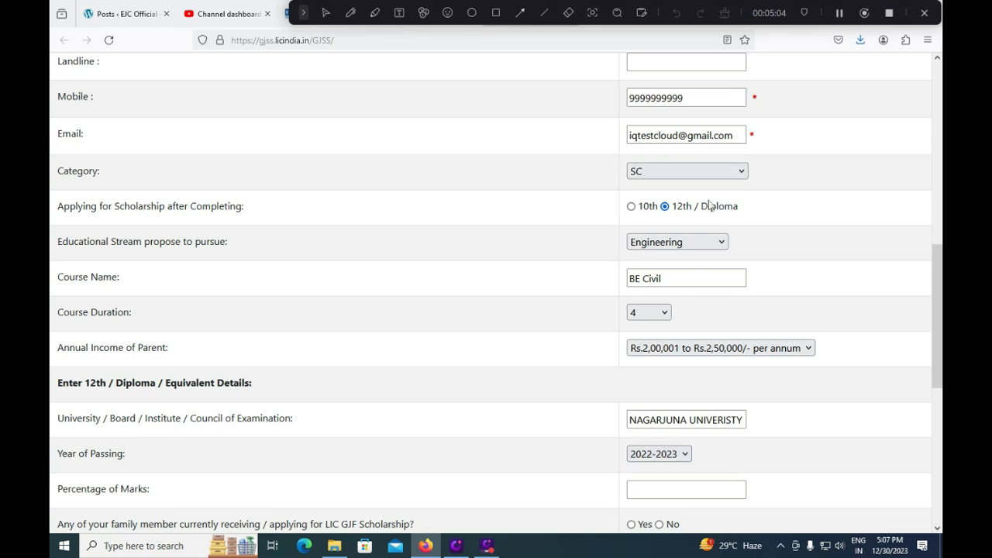
left_click(657, 461)
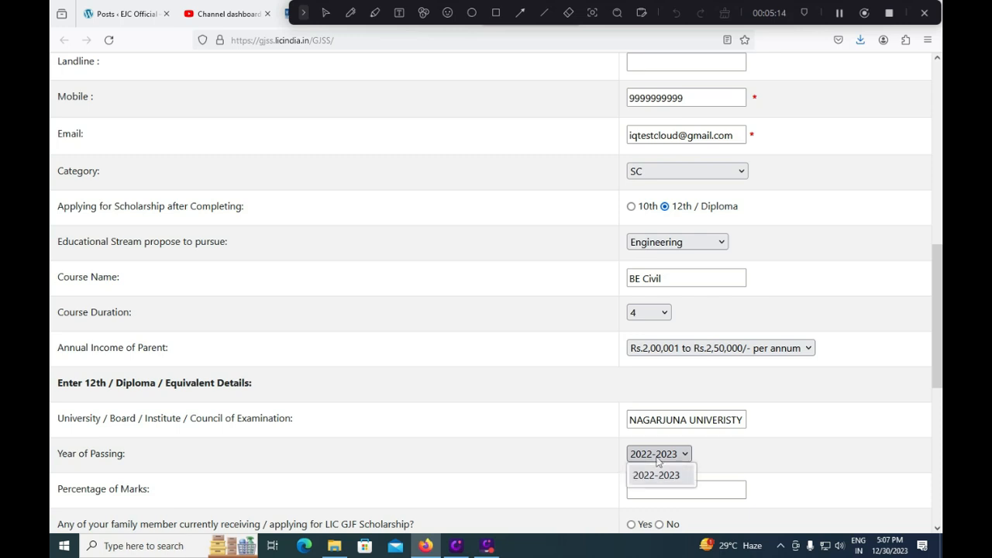
left_click(655, 479)
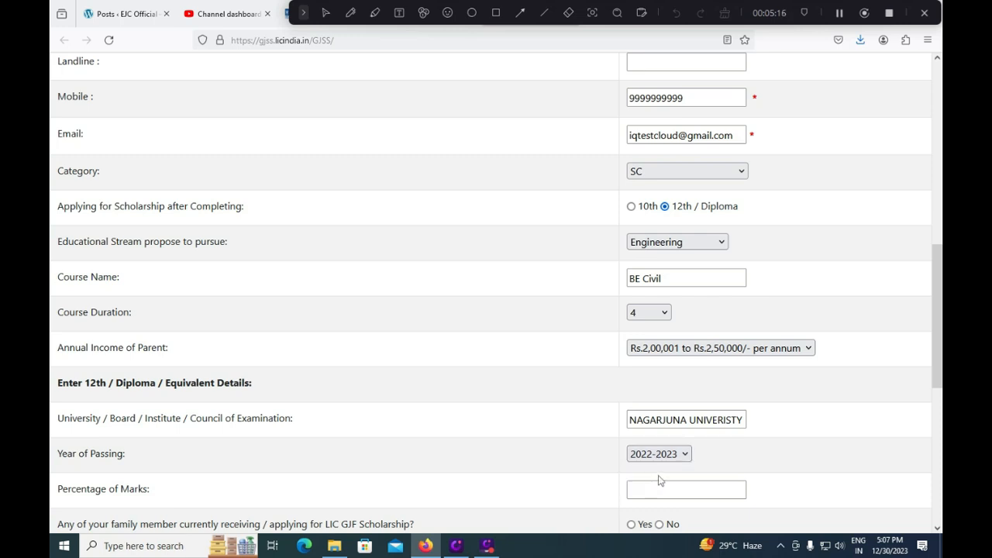
scroll(654, 480, "down", 3)
left_click(672, 364)
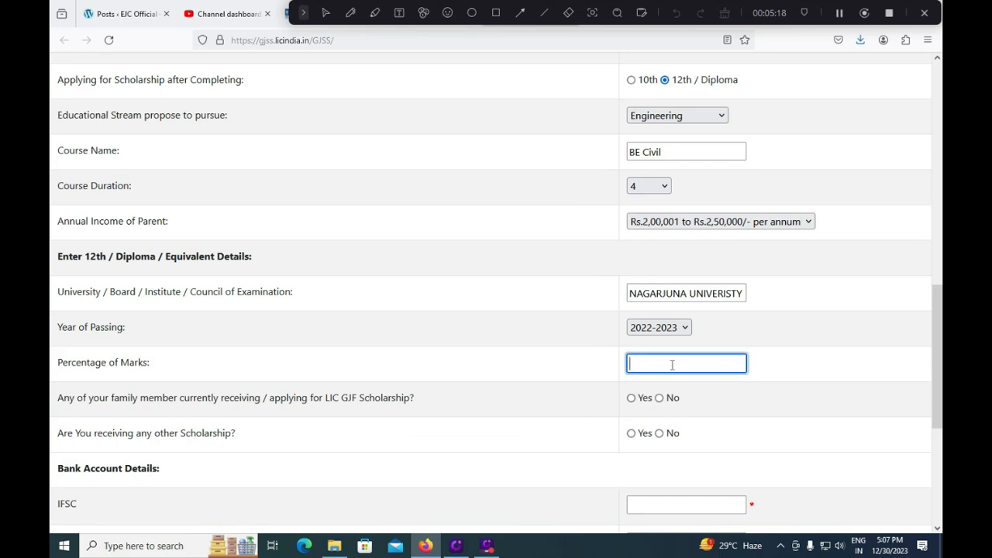
scroll(666, 364, "up", 2)
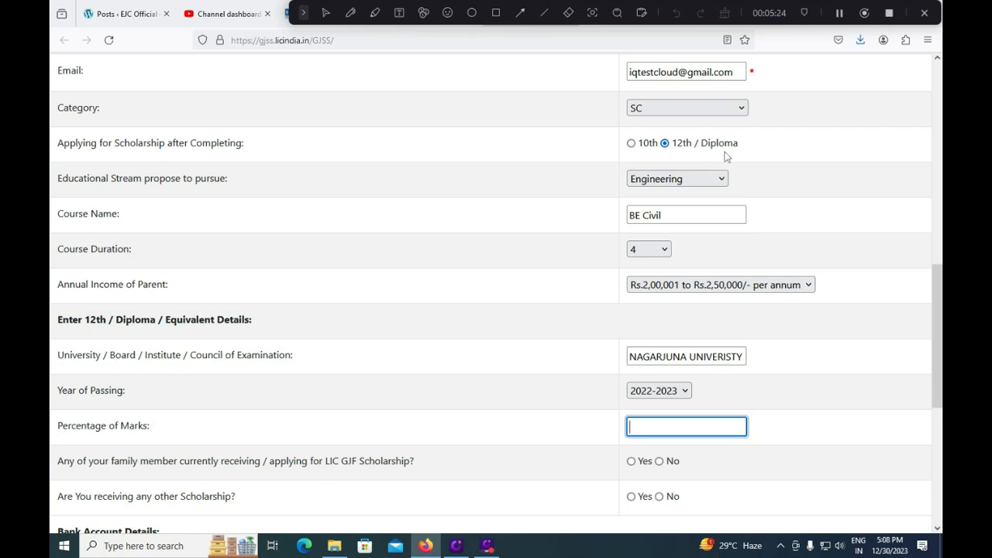
type("85.75")
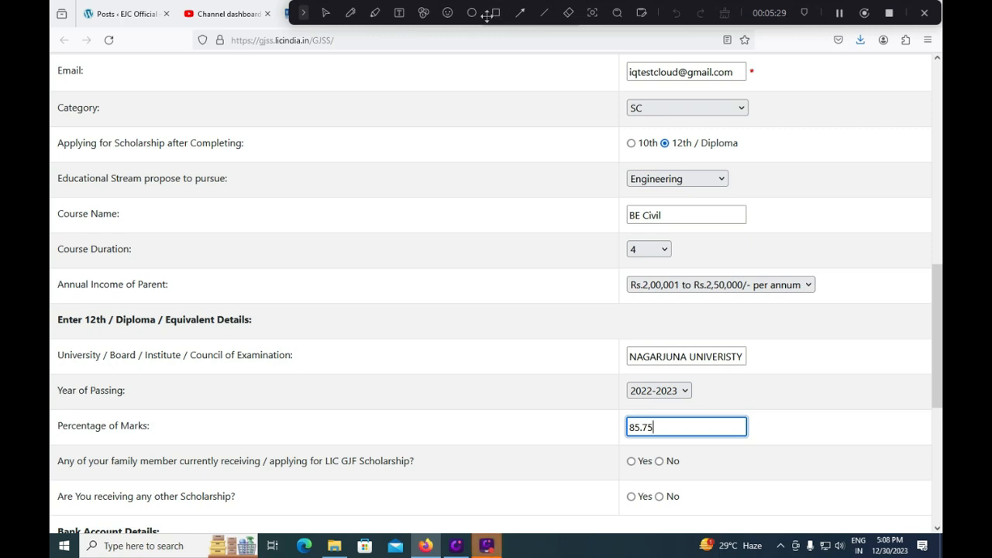
left_click(303, 13)
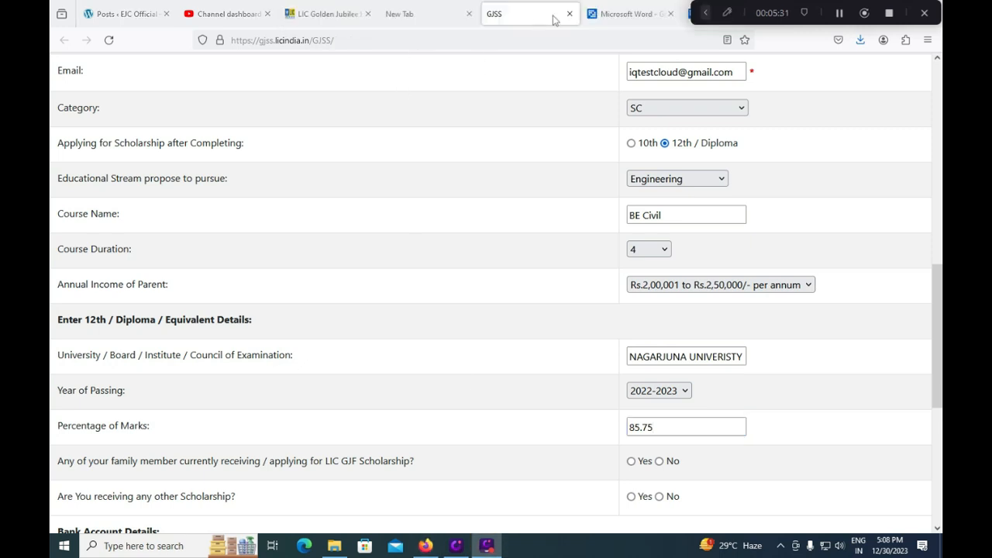
Handwrite a 60% annotation beside the 12th marks with the screen drawing tool
left_click(704, 13)
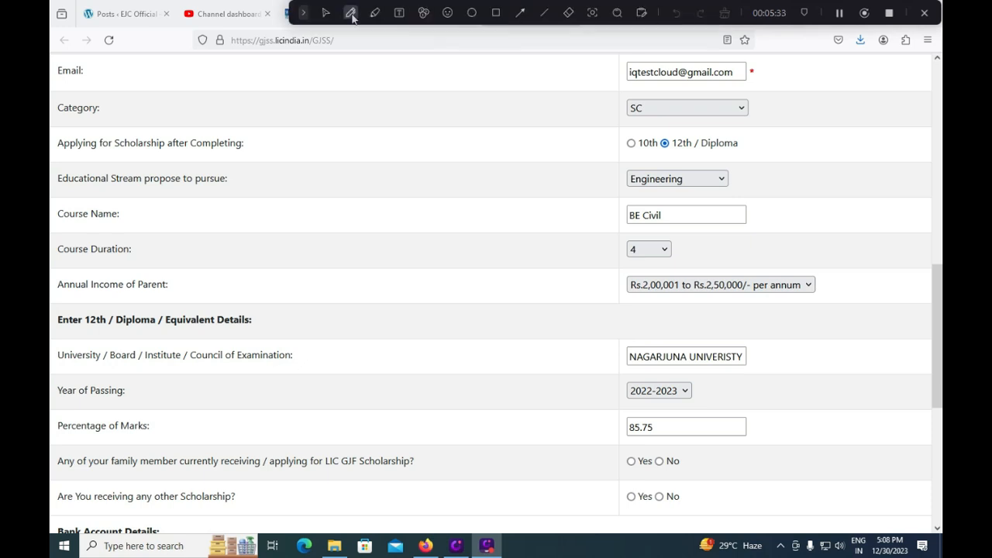
left_click(351, 13)
mouse_move(737, 392)
left_mouse_down()
mouse_move(743, 405)
mouse_move(749, 390)
left_mouse_up()
left_click(758, 383)
mouse_move(767, 377)
left_mouse_down()
mouse_move(763, 395)
mouse_move(738, 404)
left_mouse_up()
left_click(776, 389)
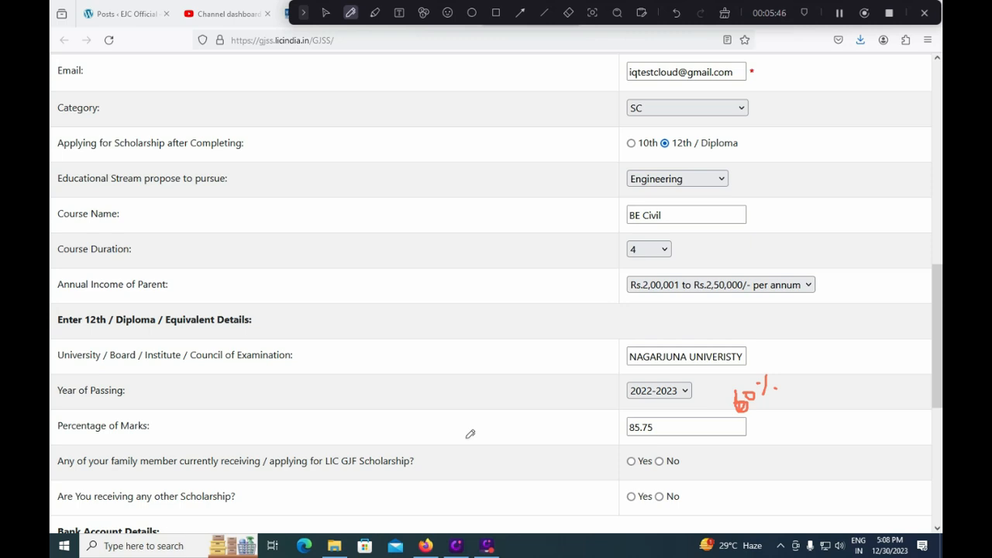
left_click(326, 13)
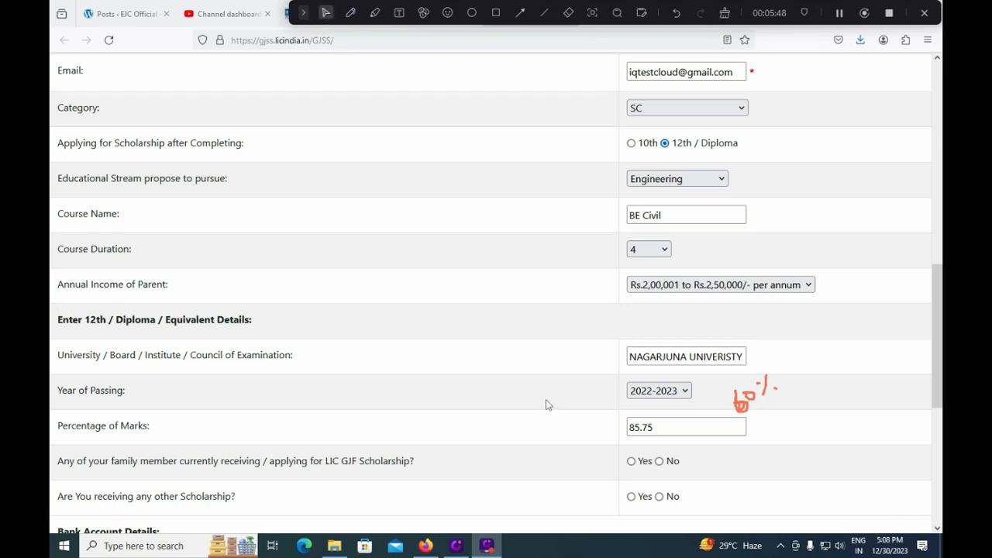
Answer Yes to the family-member LIC GJF scholarship question and click into the name field
left_click(631, 462)
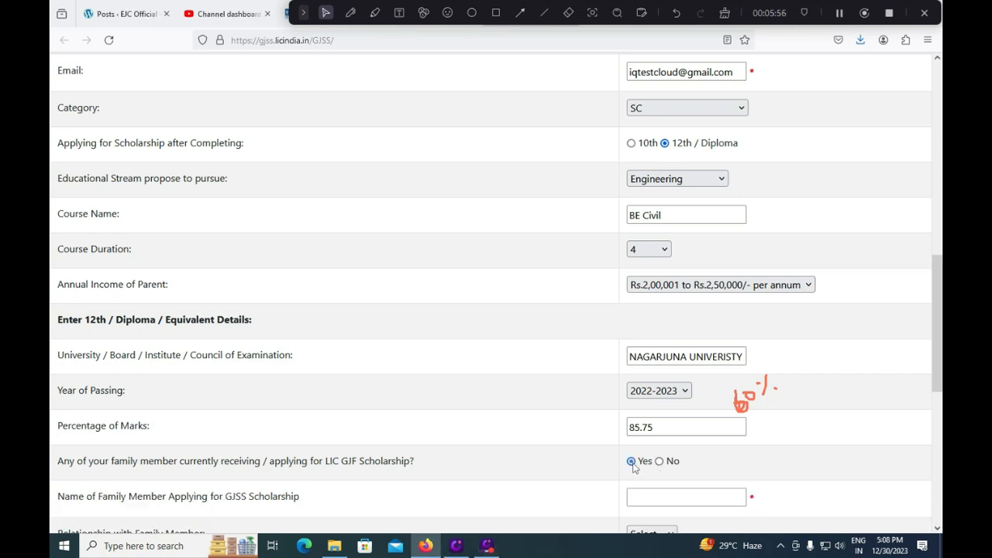
left_click(646, 500)
scroll(647, 496, "down", 1)
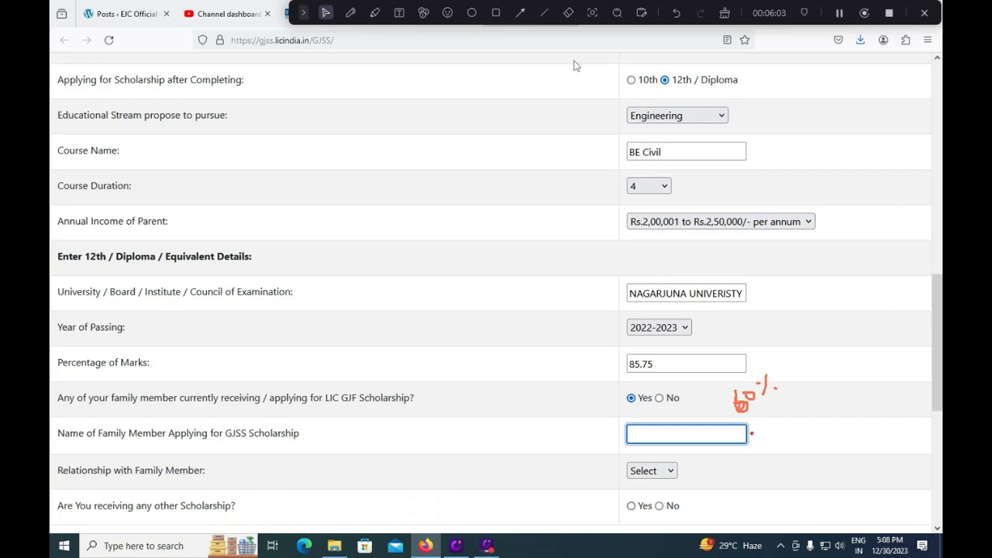
Erase the 60% note, then view the Relationship dropdown options without choosing one
left_click(568, 13)
mouse_move(736, 399)
left_mouse_down()
mouse_move(767, 426)
mouse_move(768, 376)
left_mouse_up()
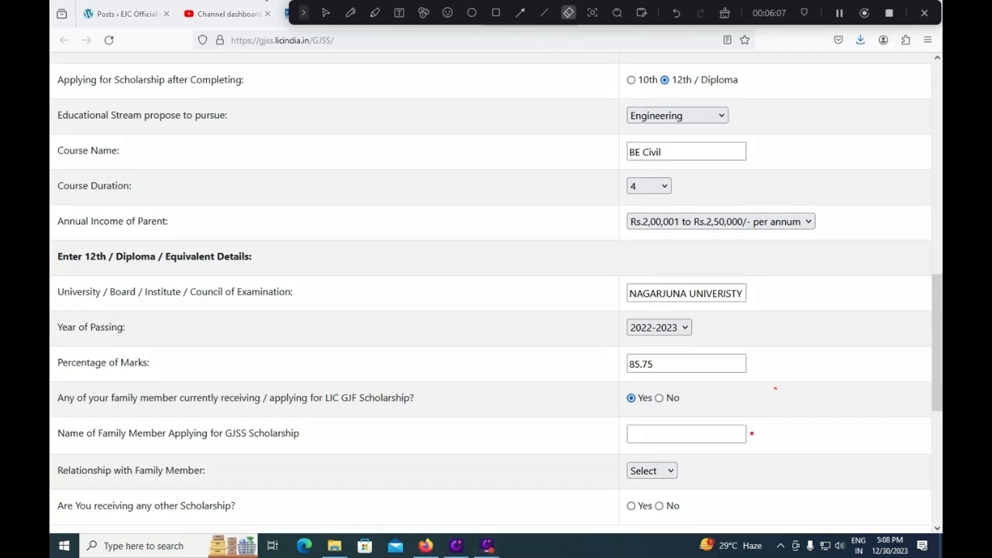
left_click(350, 13)
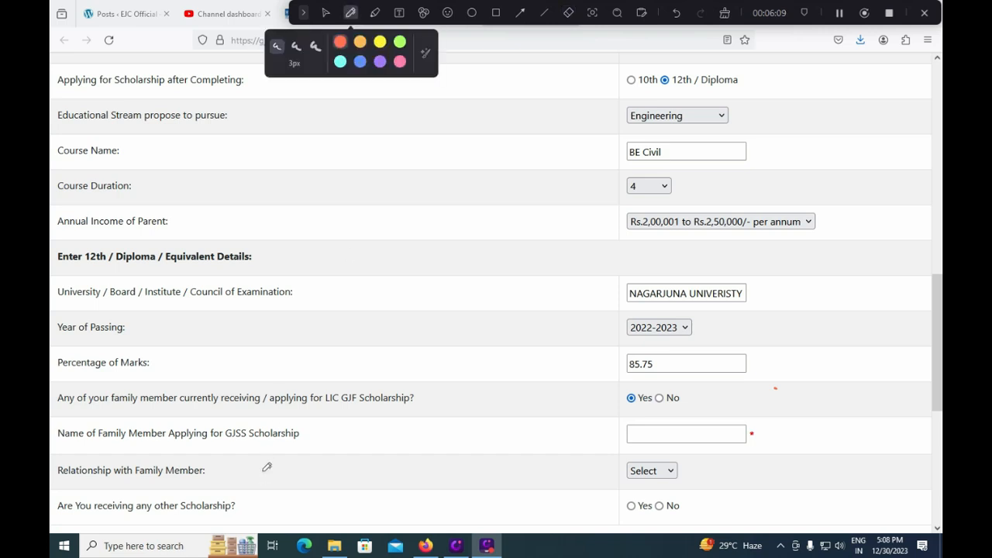
left_click(326, 12)
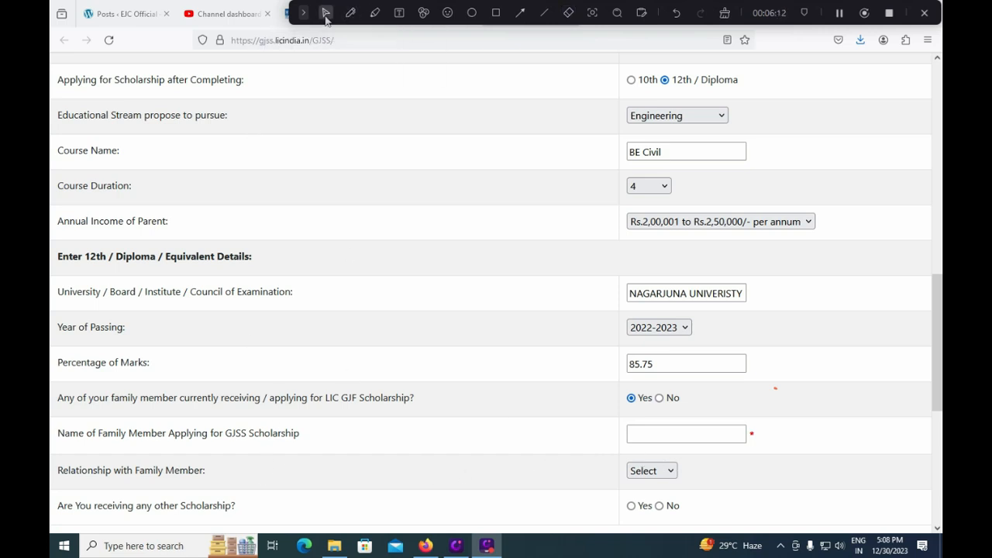
left_click(659, 473)
left_click(575, 476)
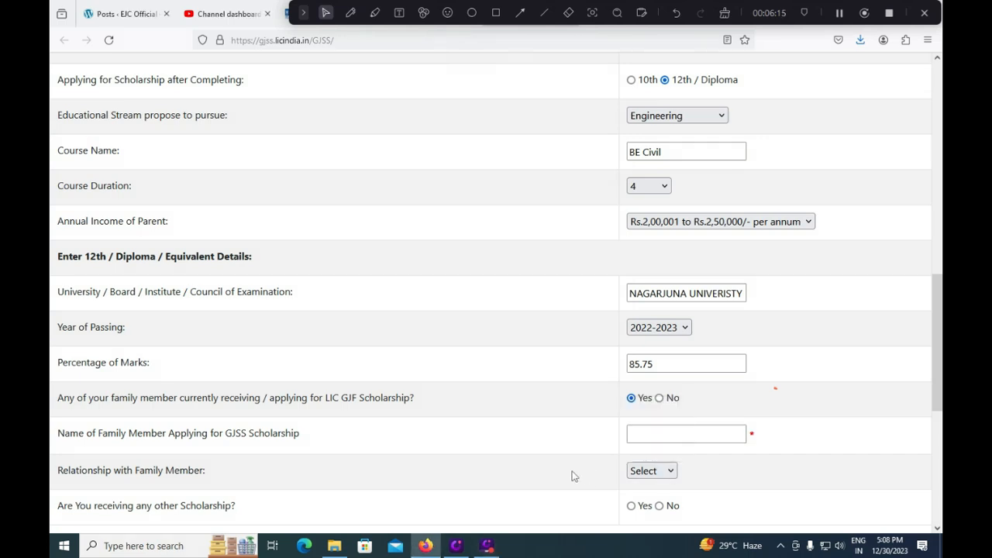
left_click_drag(941, 336, 941, 359)
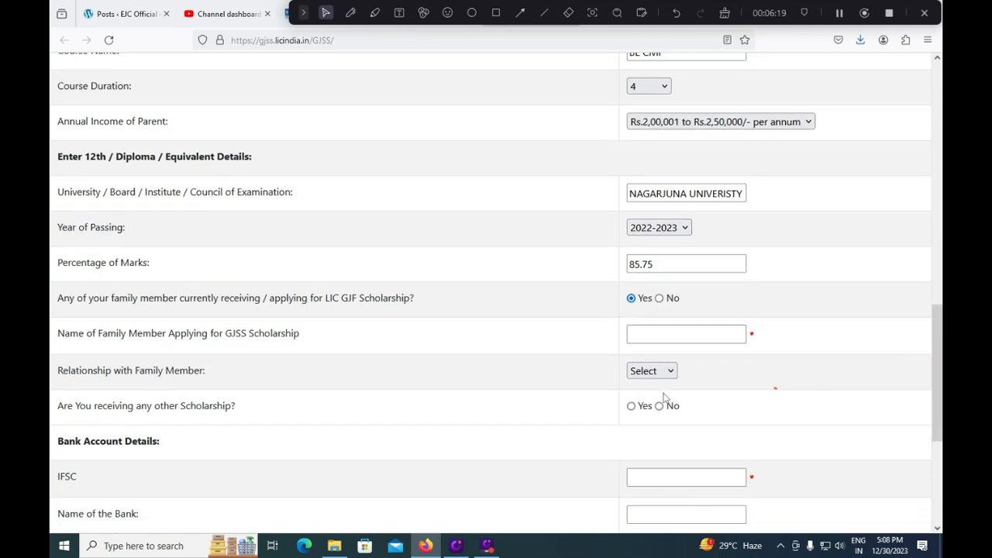
Set the family-member and other-scholarship questions to No, after briefly choosing Yes for the latter
left_click(660, 299)
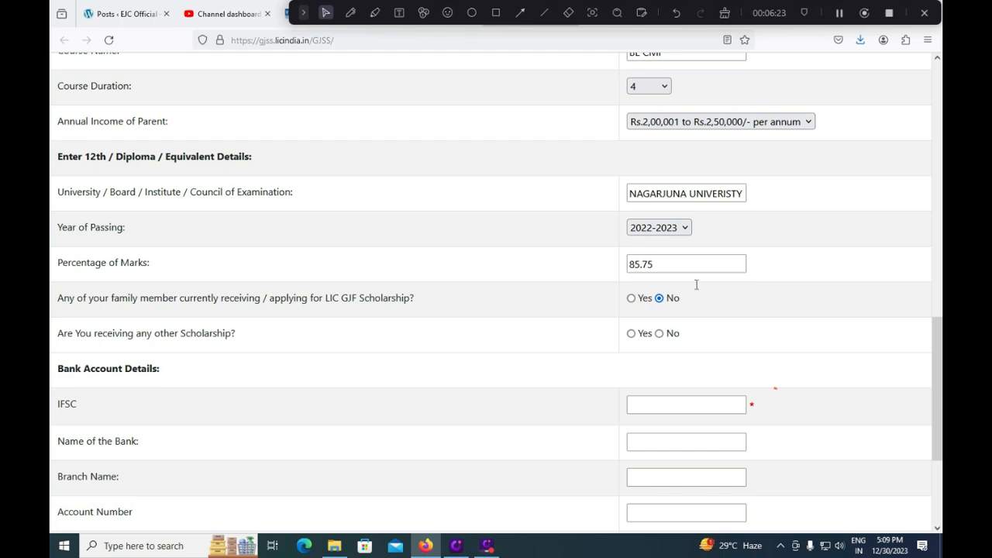
left_click(631, 334)
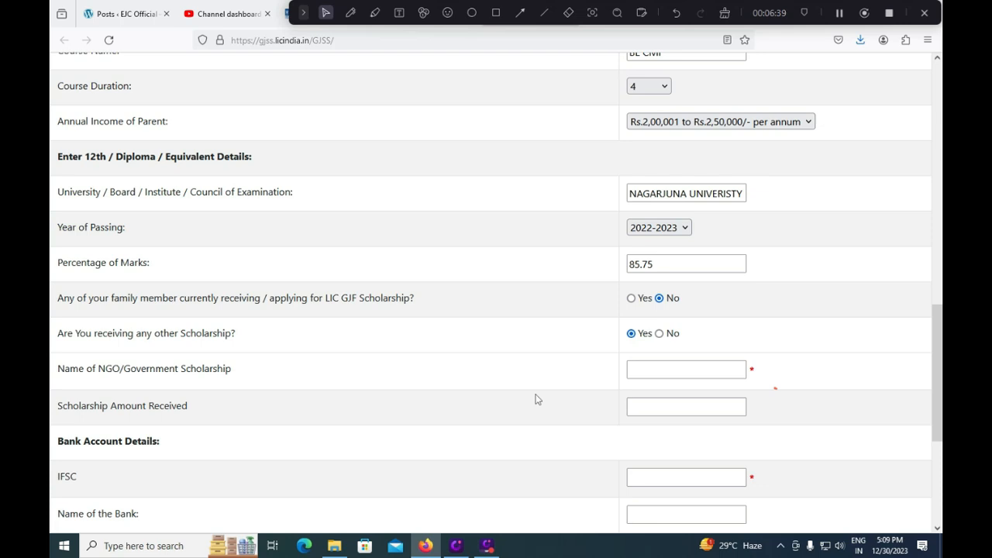
left_click(659, 333)
scroll(676, 373, "down", 1)
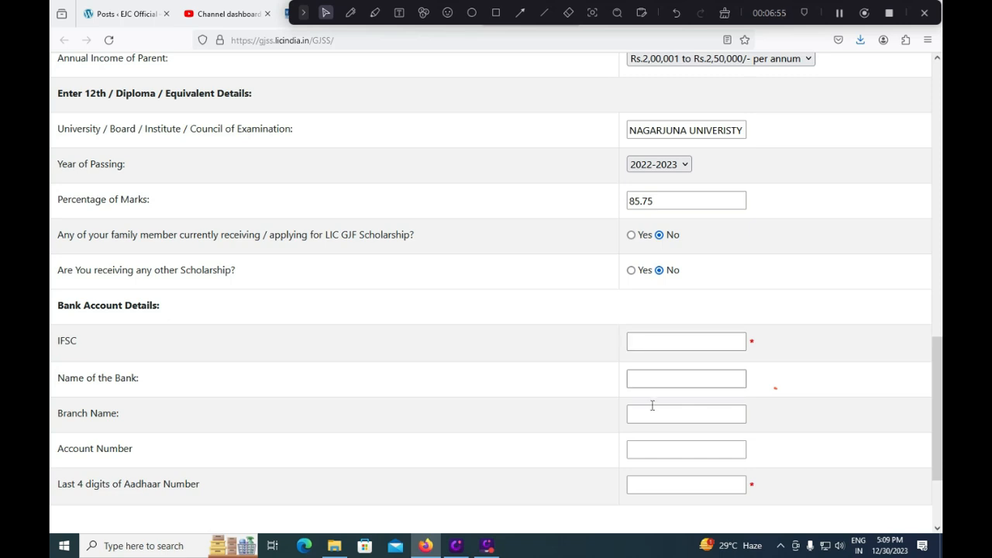
left_click(653, 452)
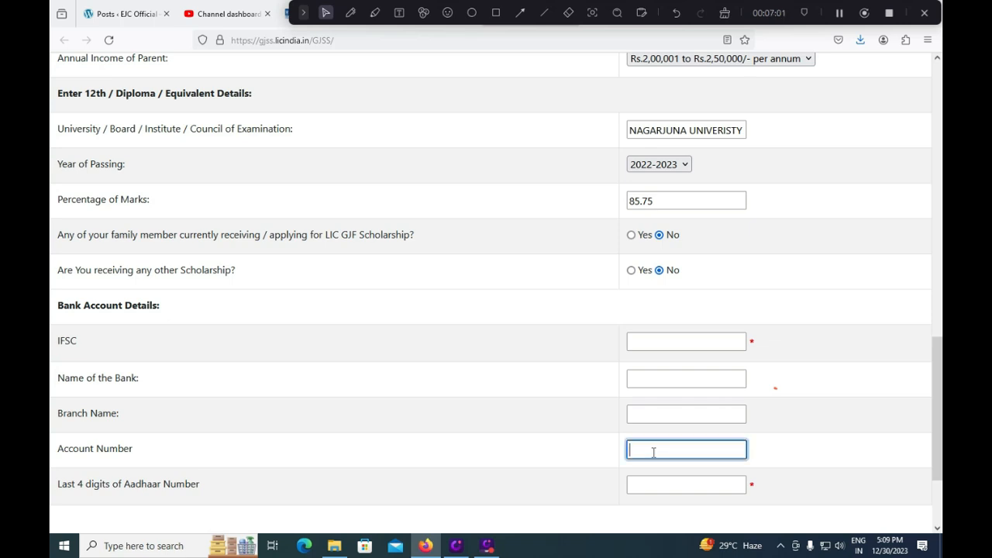
type("1000")
key("BackSpace")
key("BackSpace")
scroll(661, 477, "down", 2)
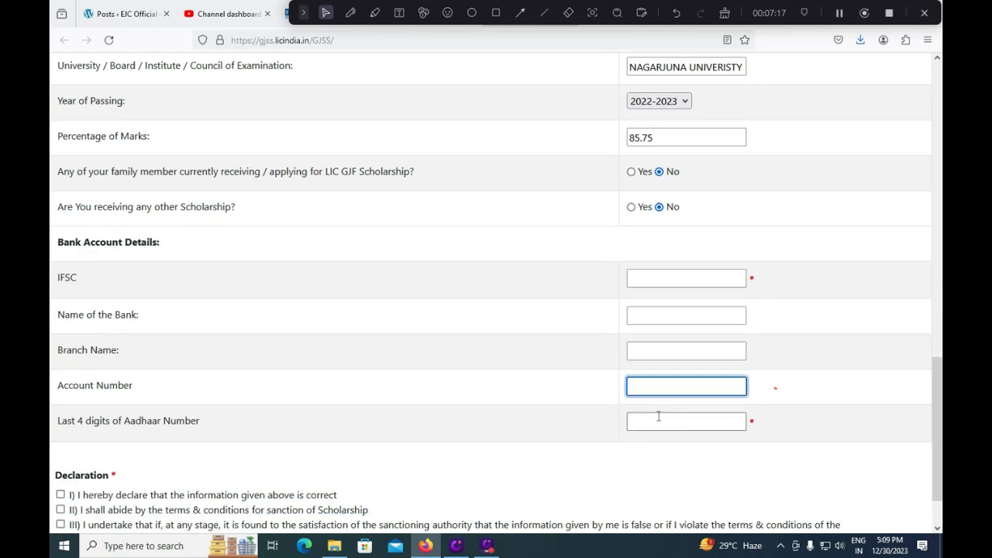
left_click(653, 421)
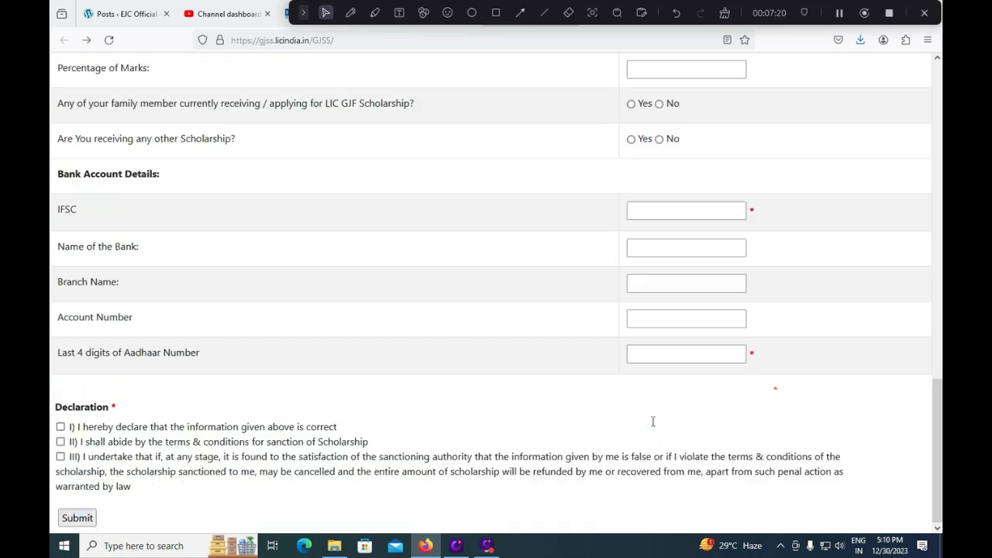
Toggle Reader View with F9, then leave it and return to the application form
key("F9")
key("F9")
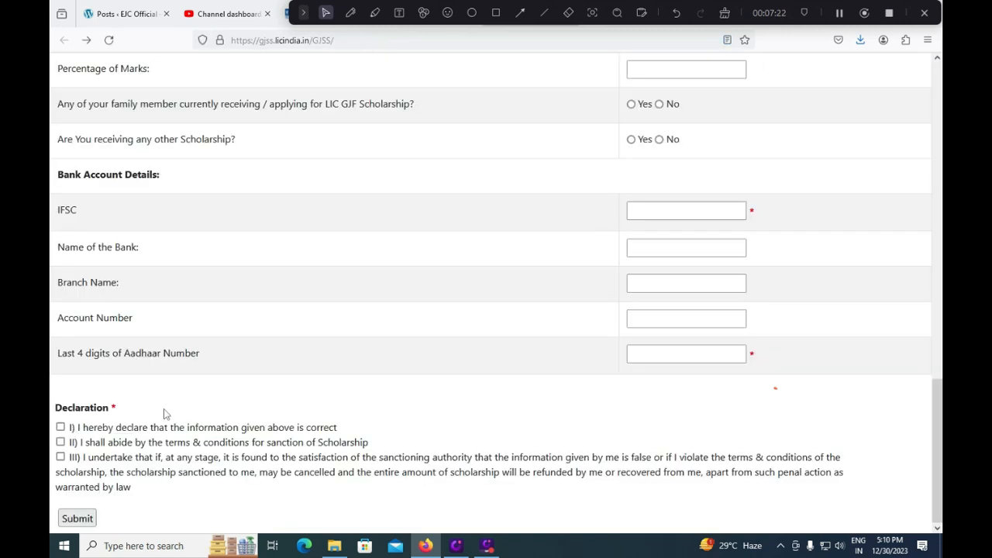
key("F9")
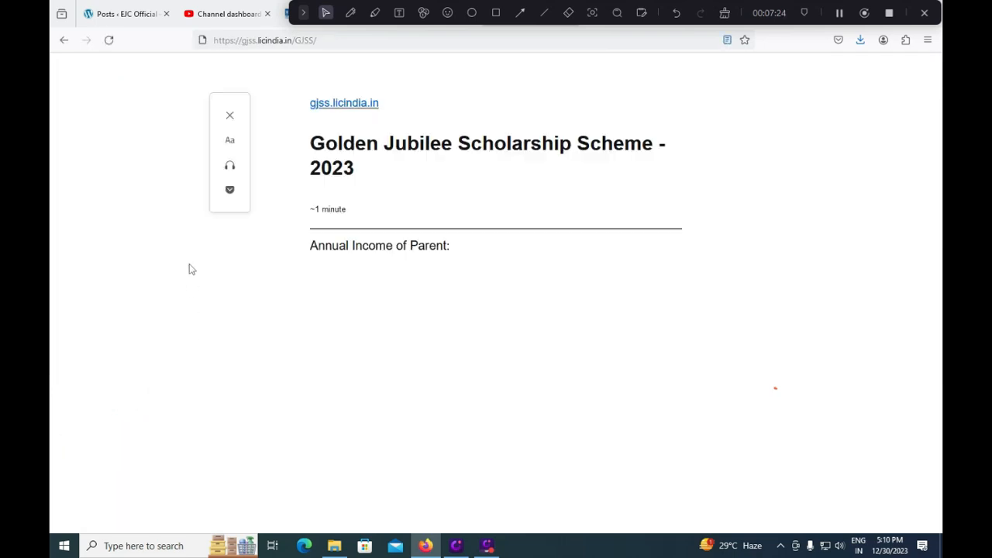
left_click(230, 117)
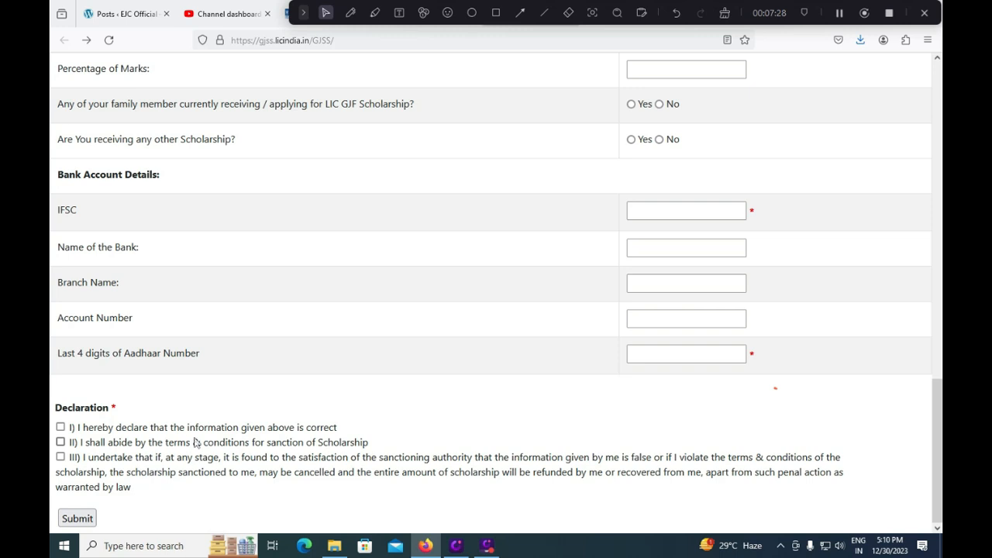
Tick declaration statements II and III and submit the application
left_click(61, 443)
left_click(61, 458)
left_click(79, 519)
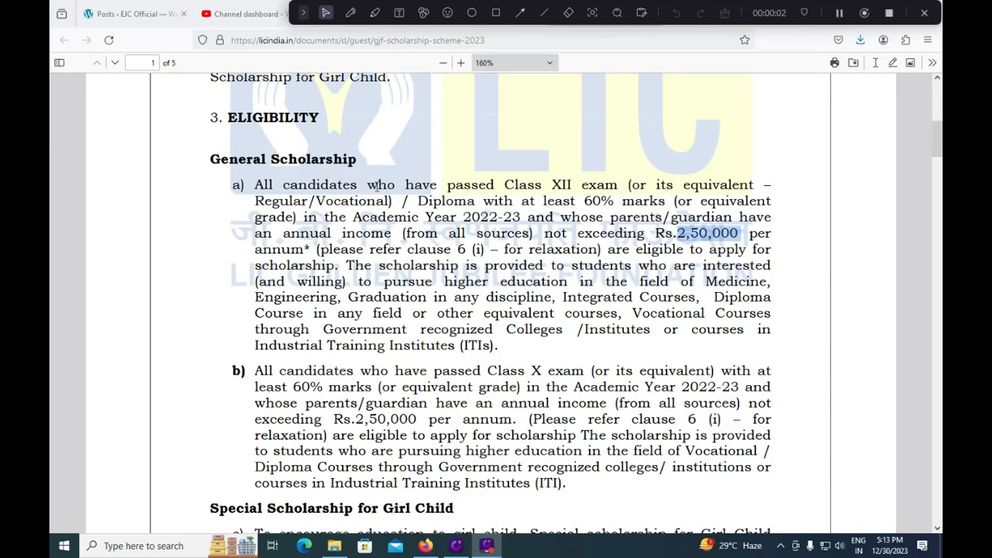
Mark the General Scholarship and Special Scholarship for Girl Child headings in the PDF with freehand strokes
left_click(350, 12)
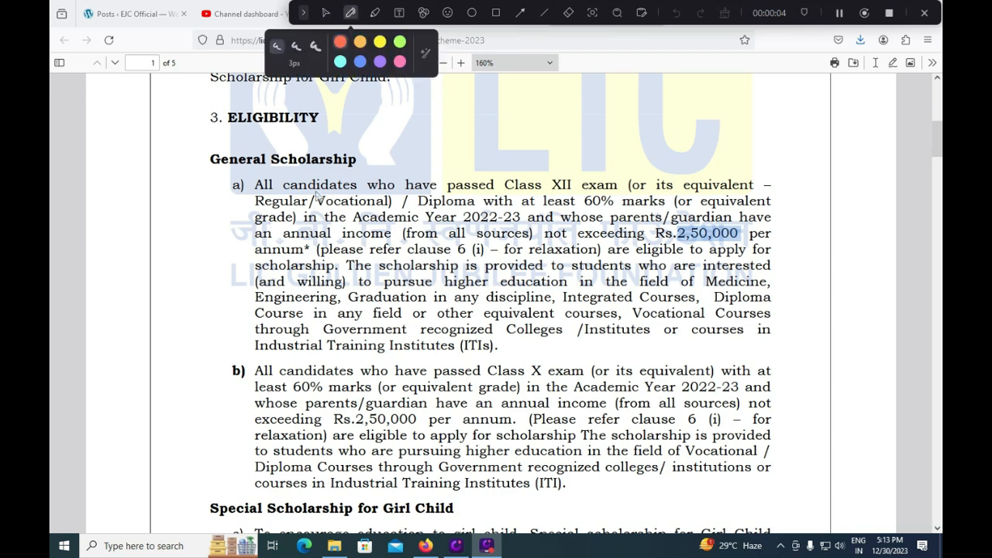
left_click_drag(381, 158, 403, 144)
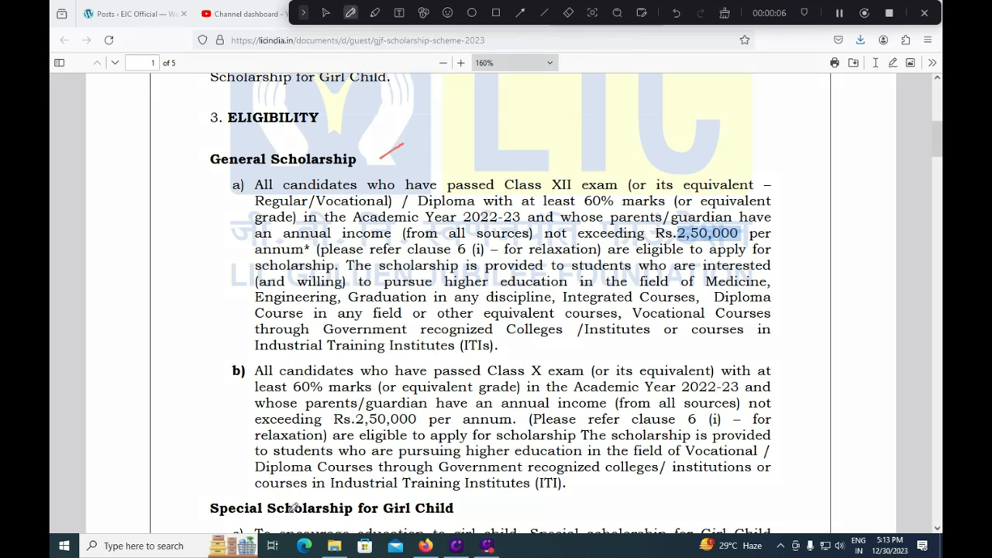
left_click_drag(469, 510, 485, 503)
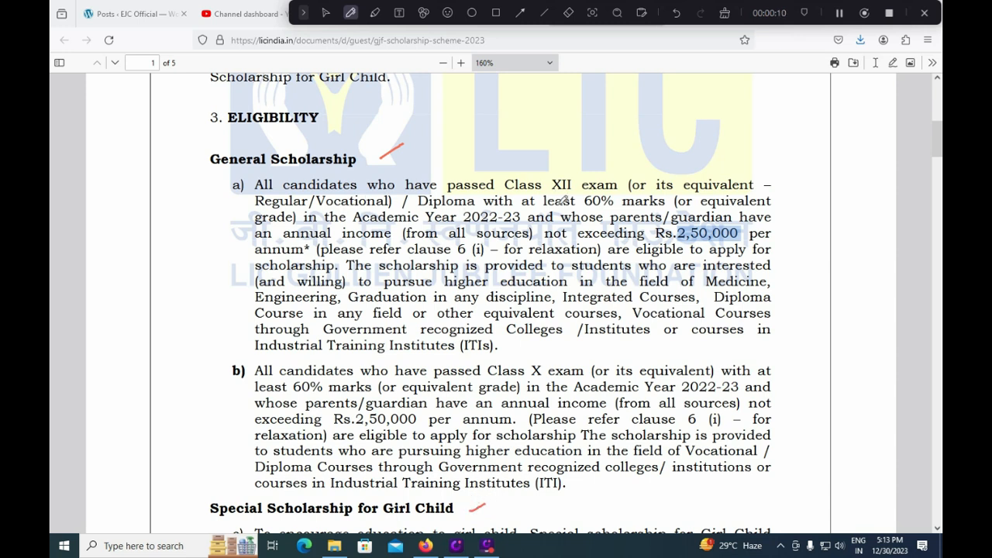